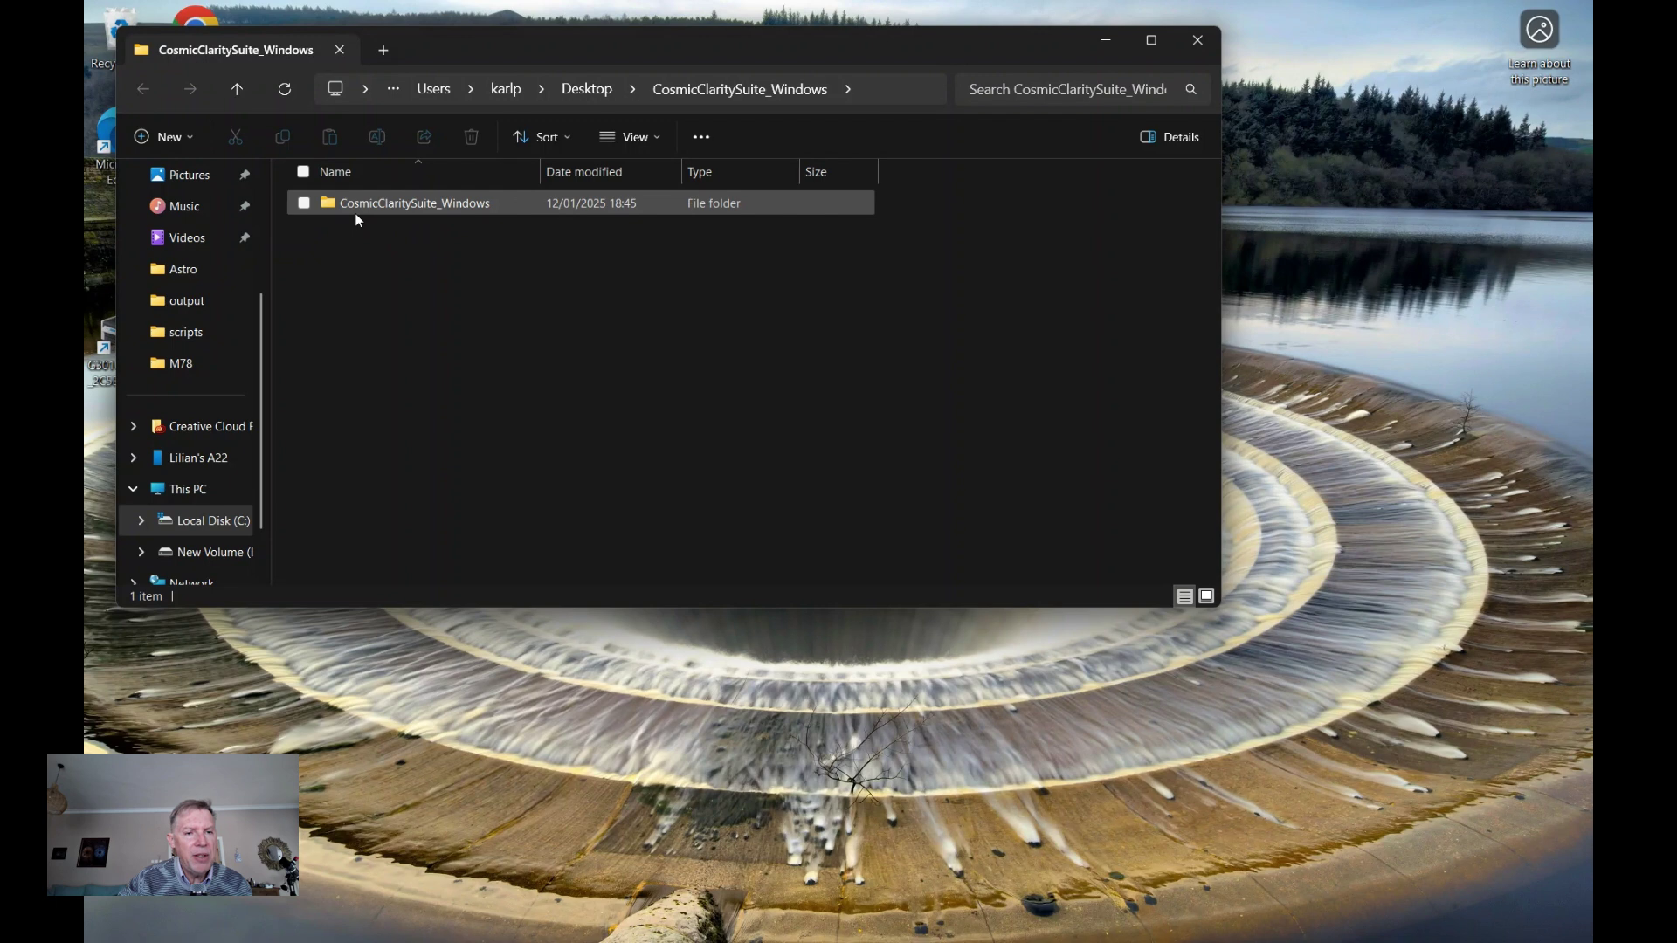
Step: Delete the old M7885360 stacked TIF from the CosmicClaritySuite_Windows input folder to the Recycle Bin
mouse_move(356, 214)
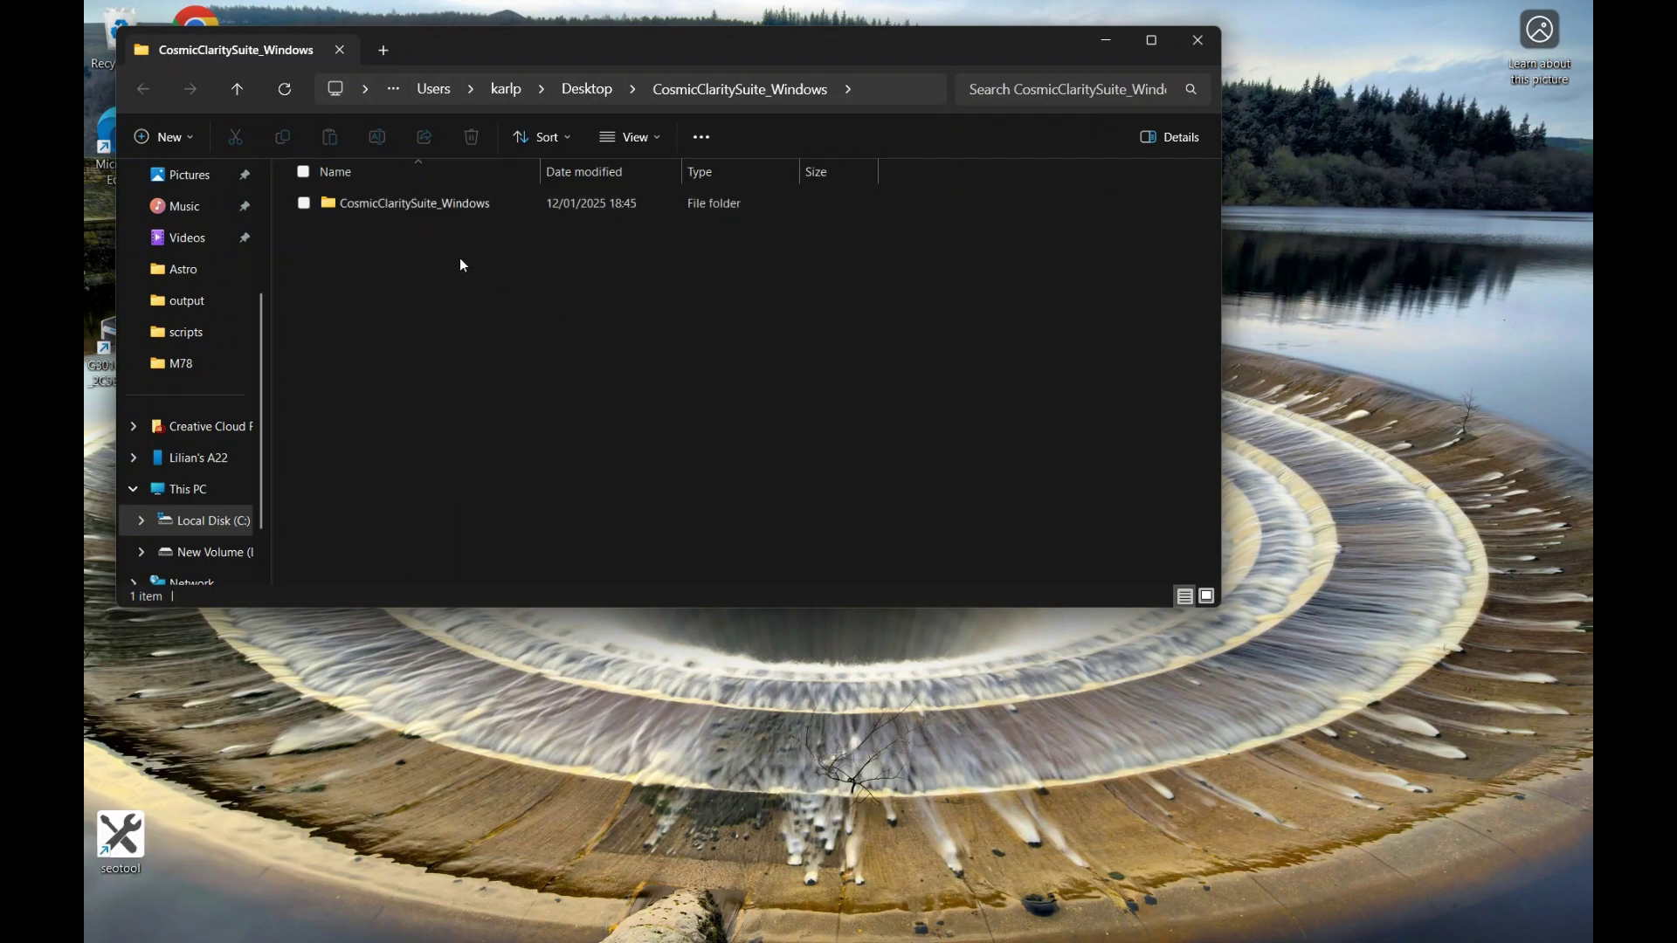
double_click(540, 209)
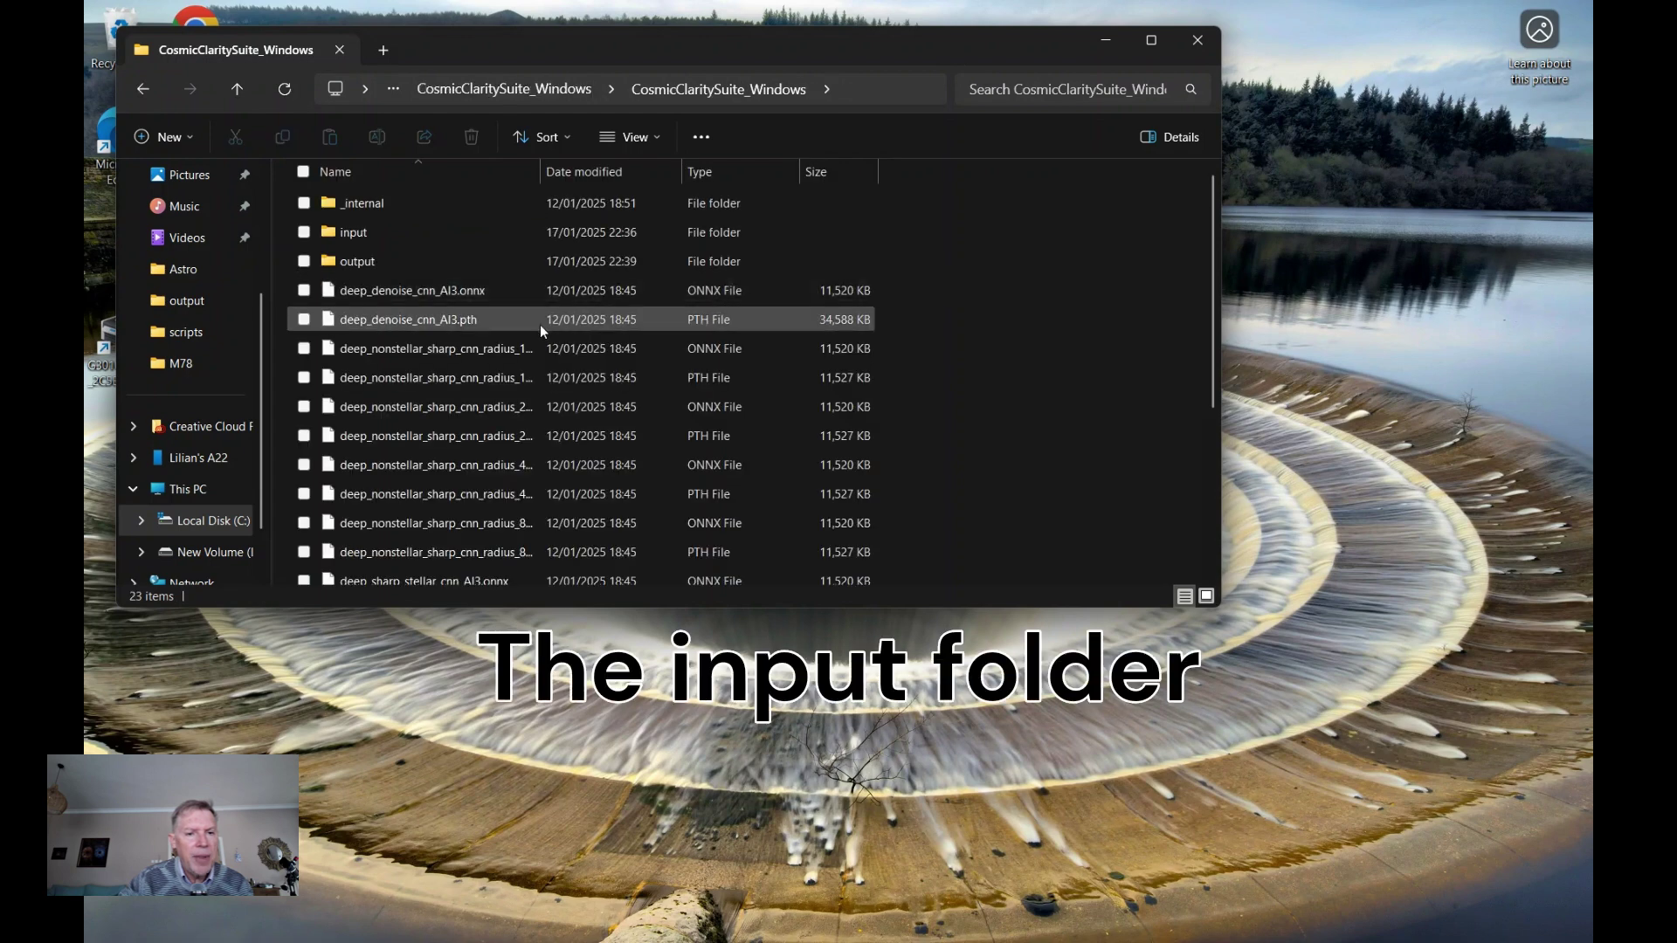
double_click(388, 234)
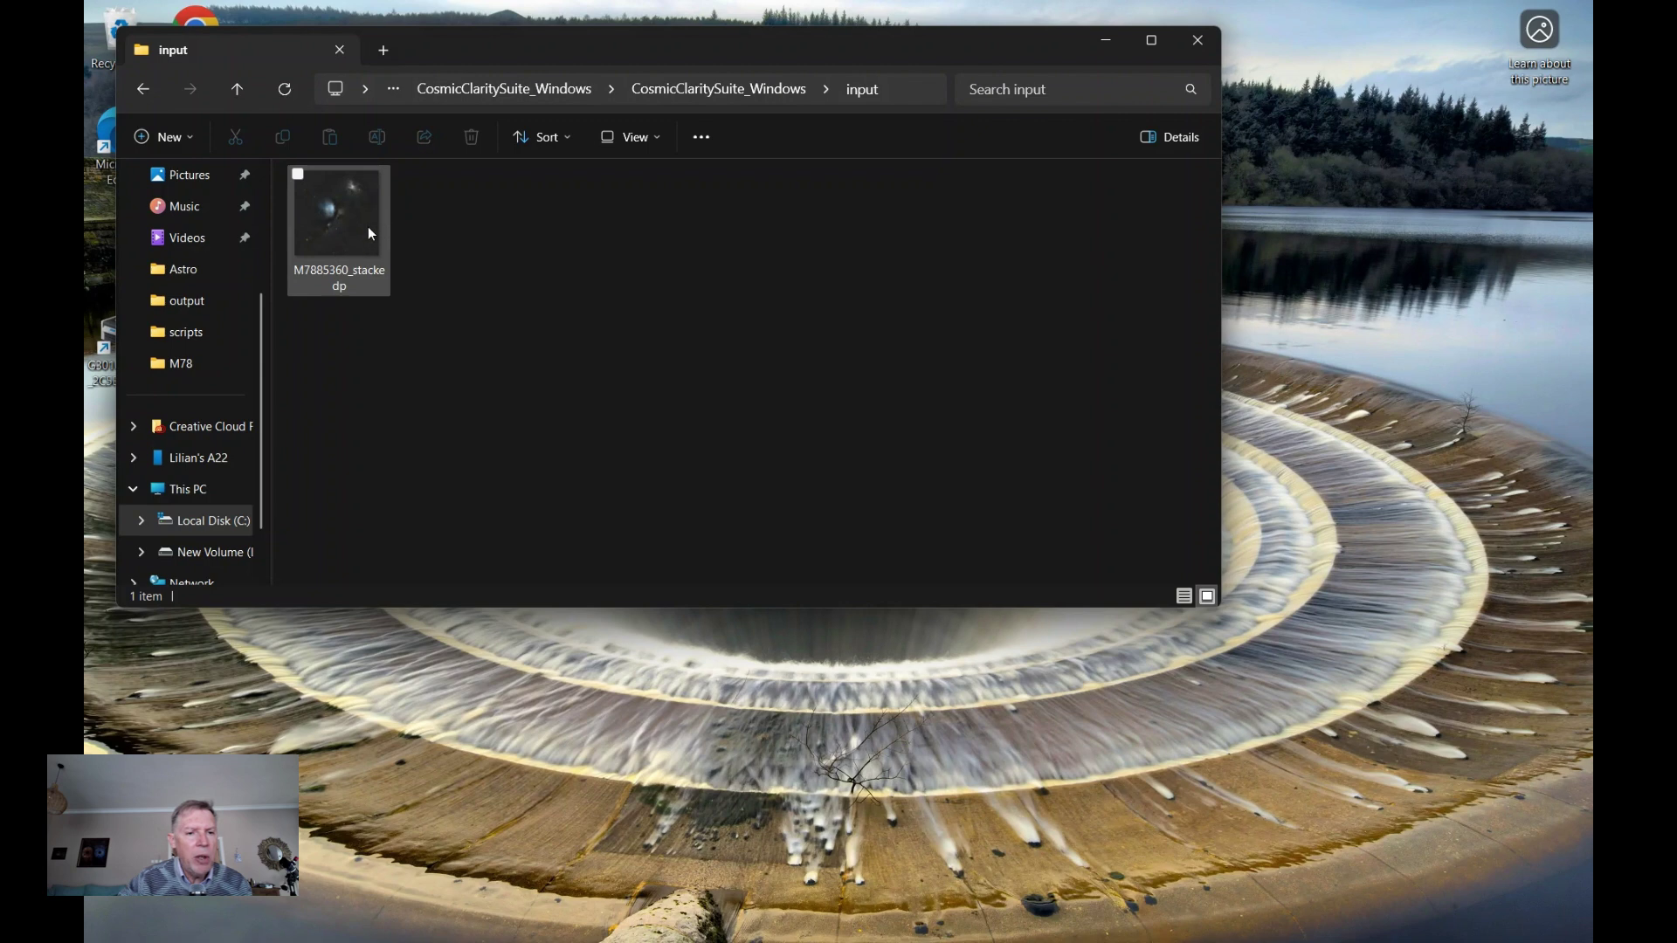
left_click(344, 237)
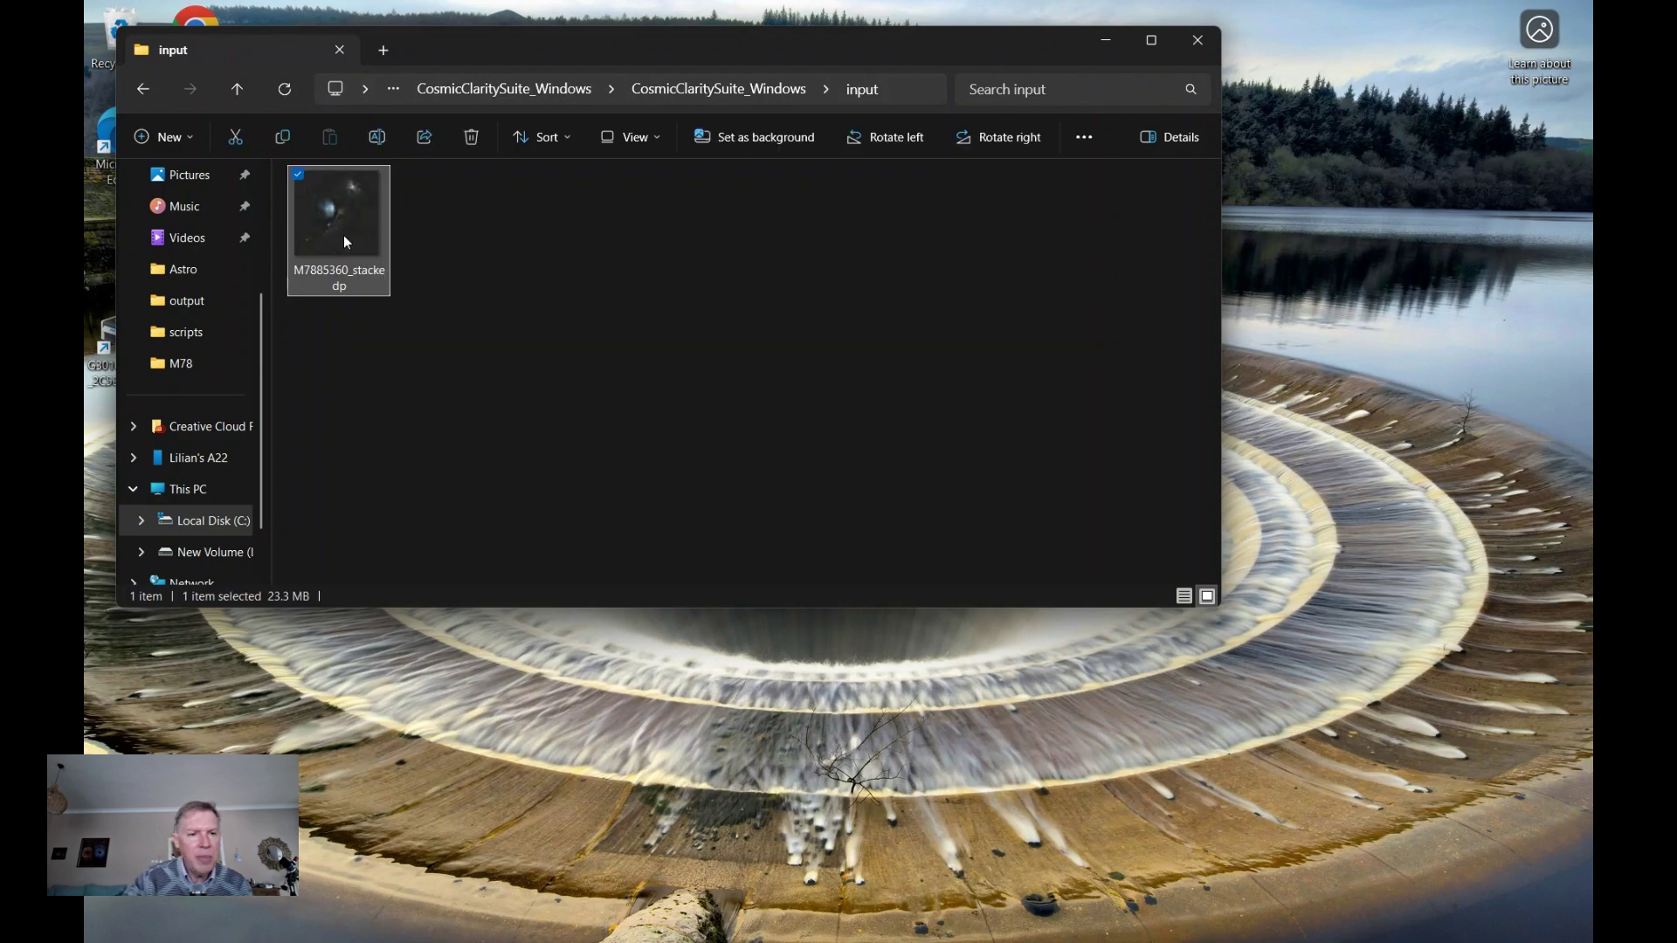
key("Delete")
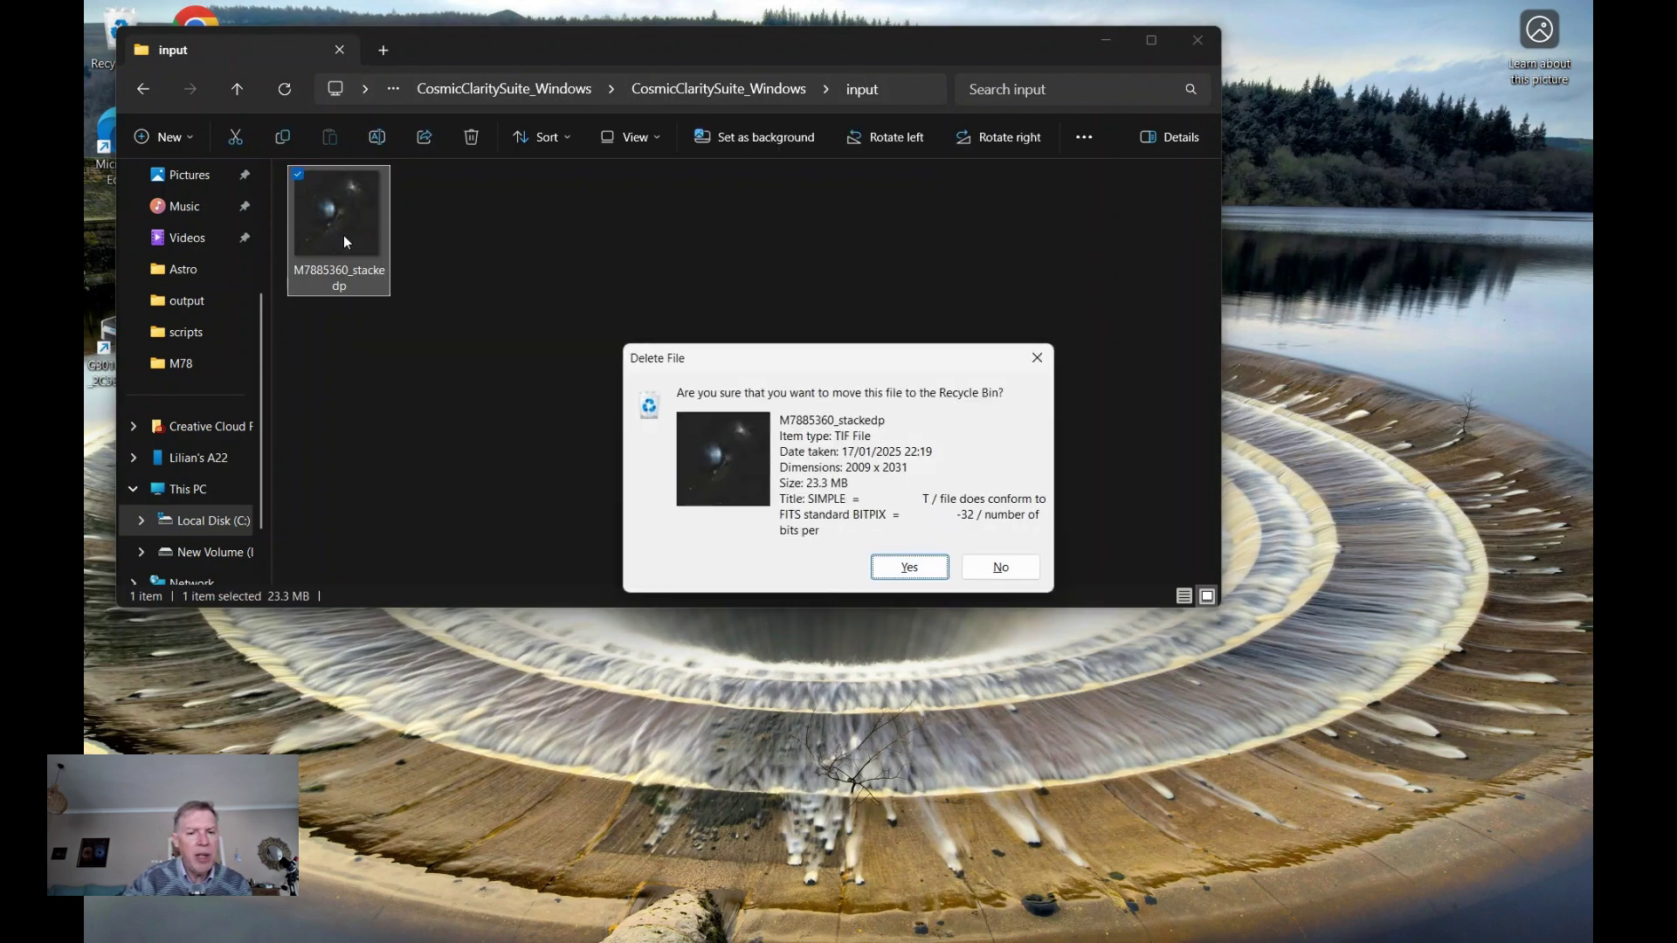
left_click(892, 568)
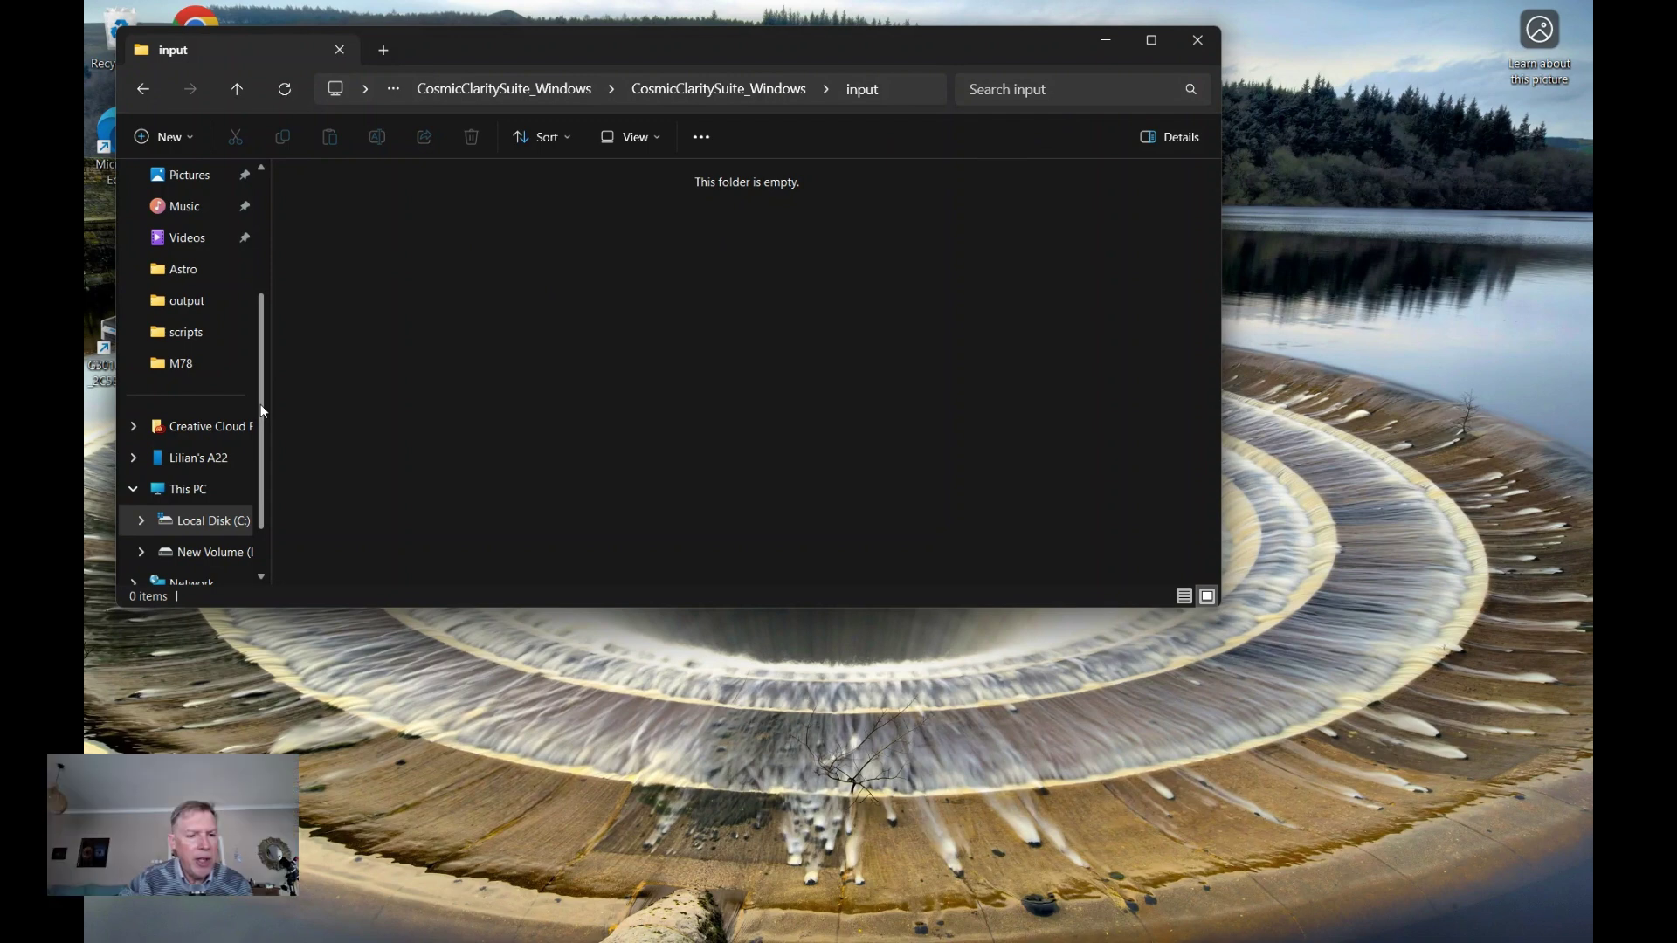
Step: Copy tadpole428120NBPixelMathfin from Pictures > Astro into the suite's input folder, then return to the suite folder
left_click(194, 181)
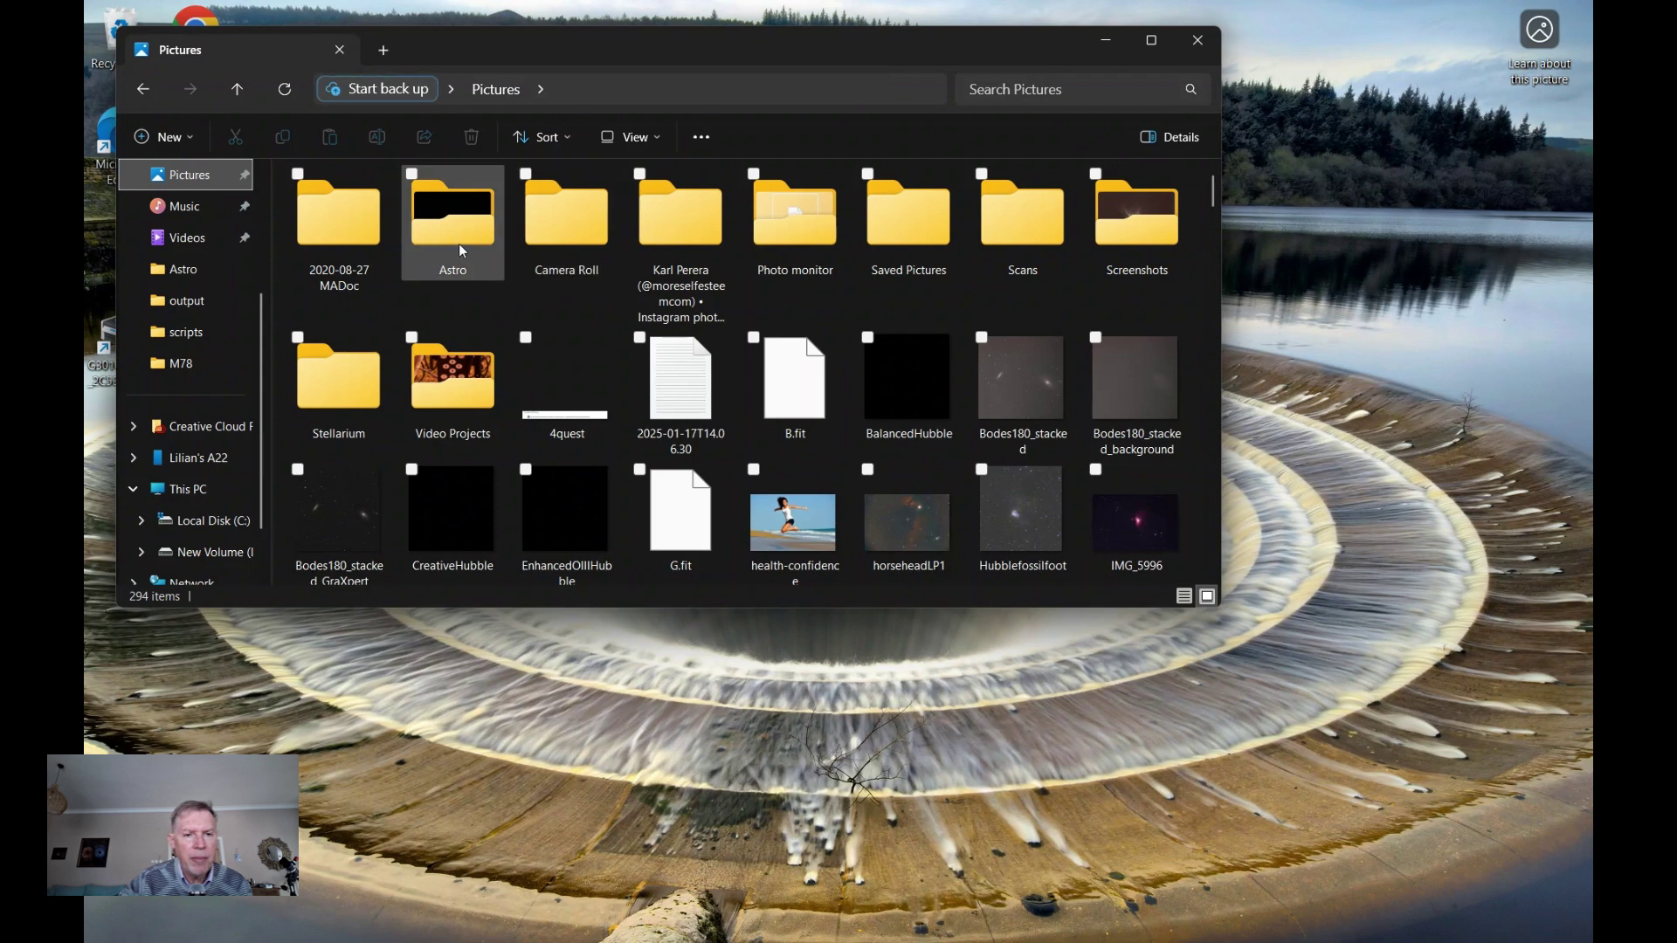
double_click(461, 250)
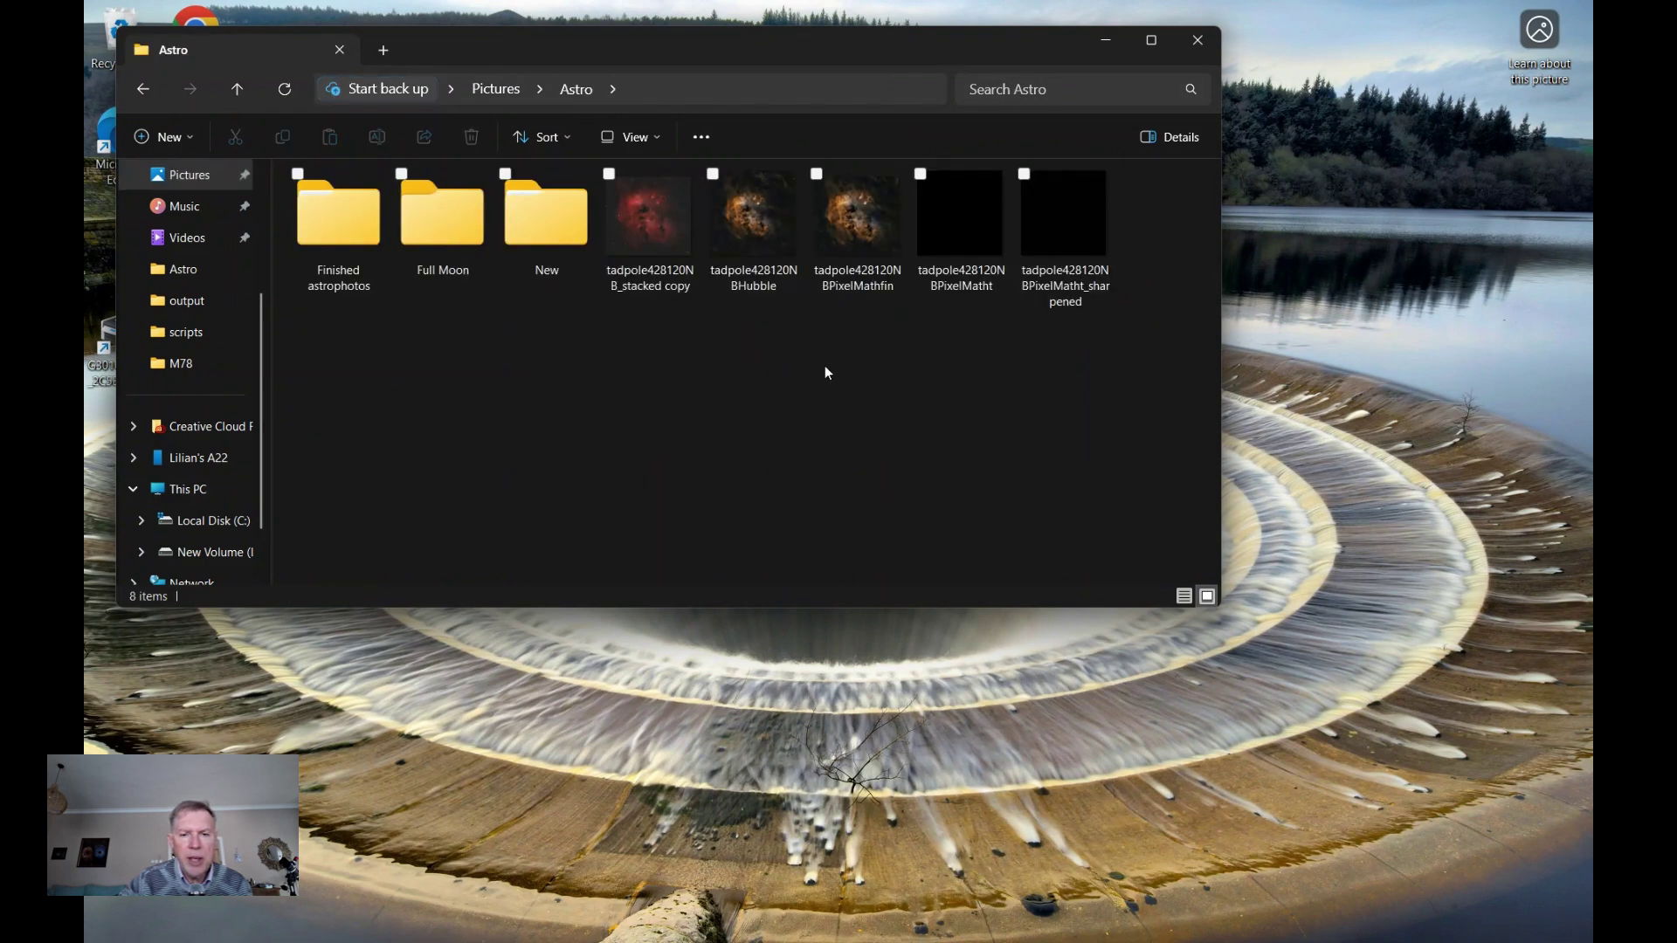
left_click(849, 239)
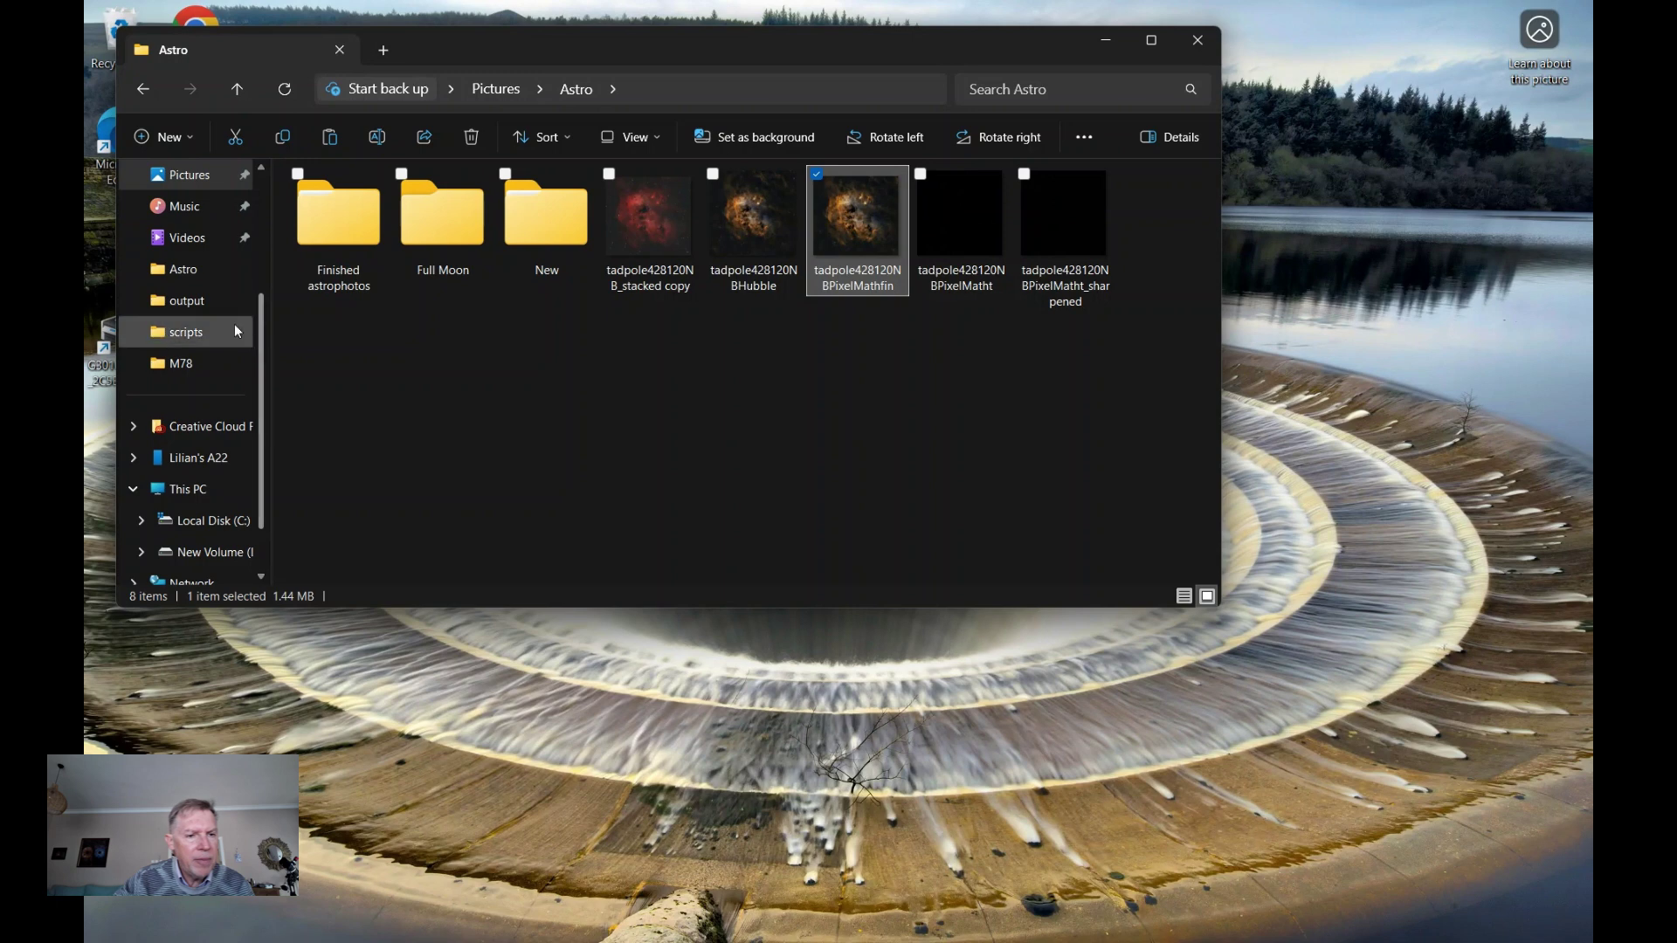
left_click(212, 312)
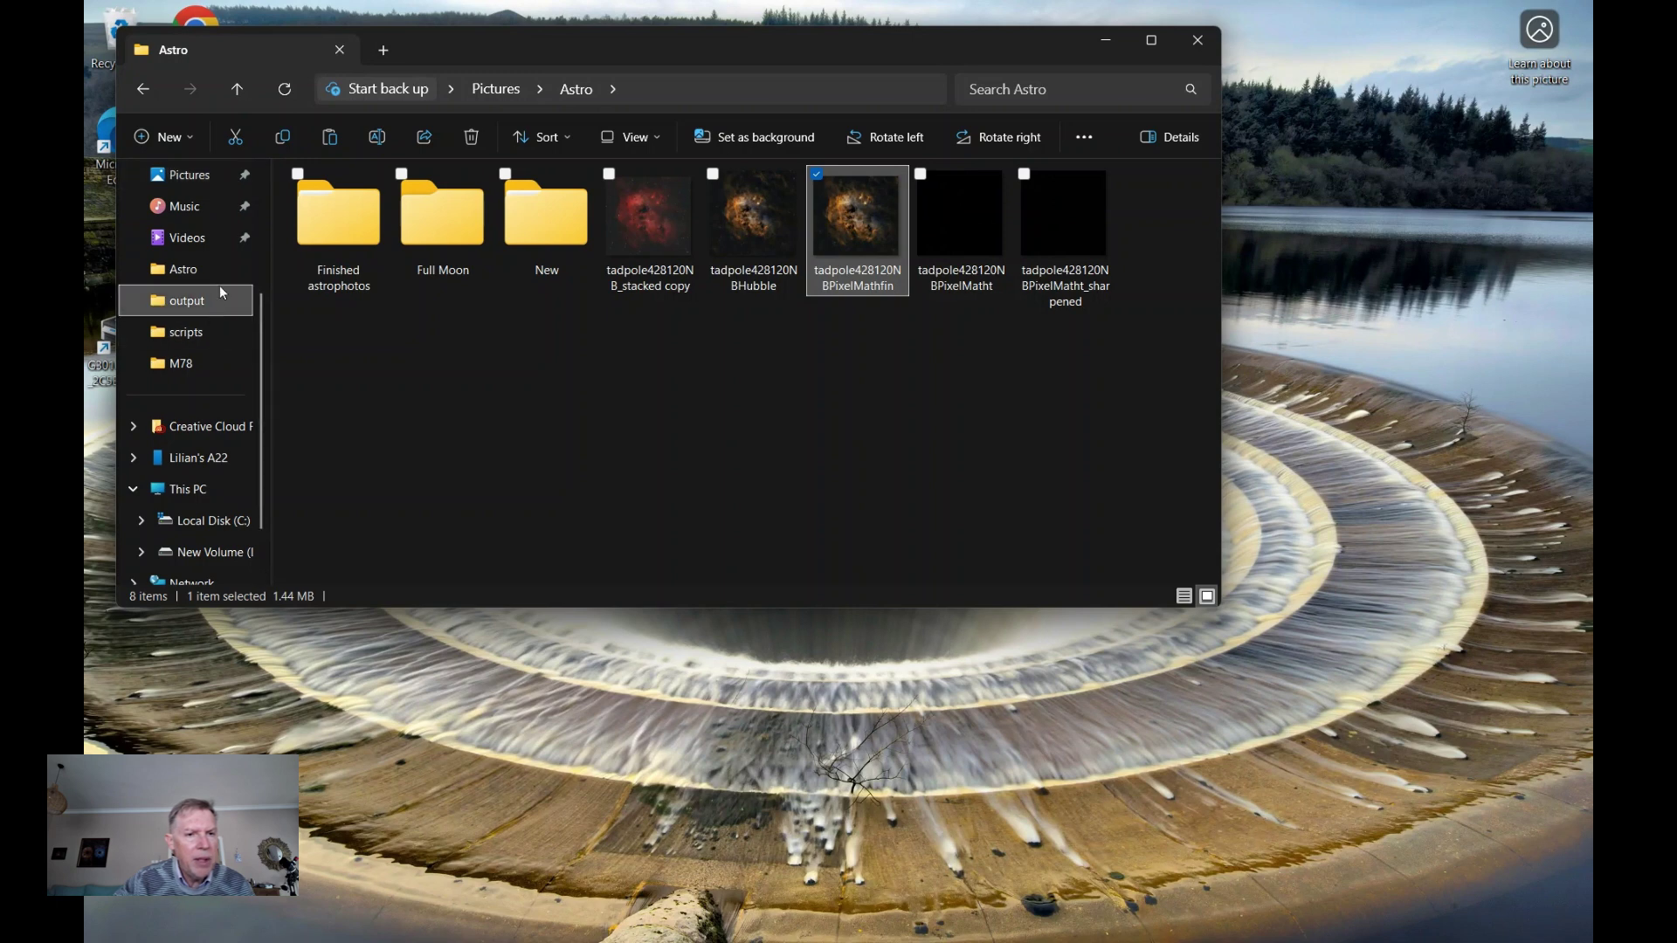
left_click(243, 97)
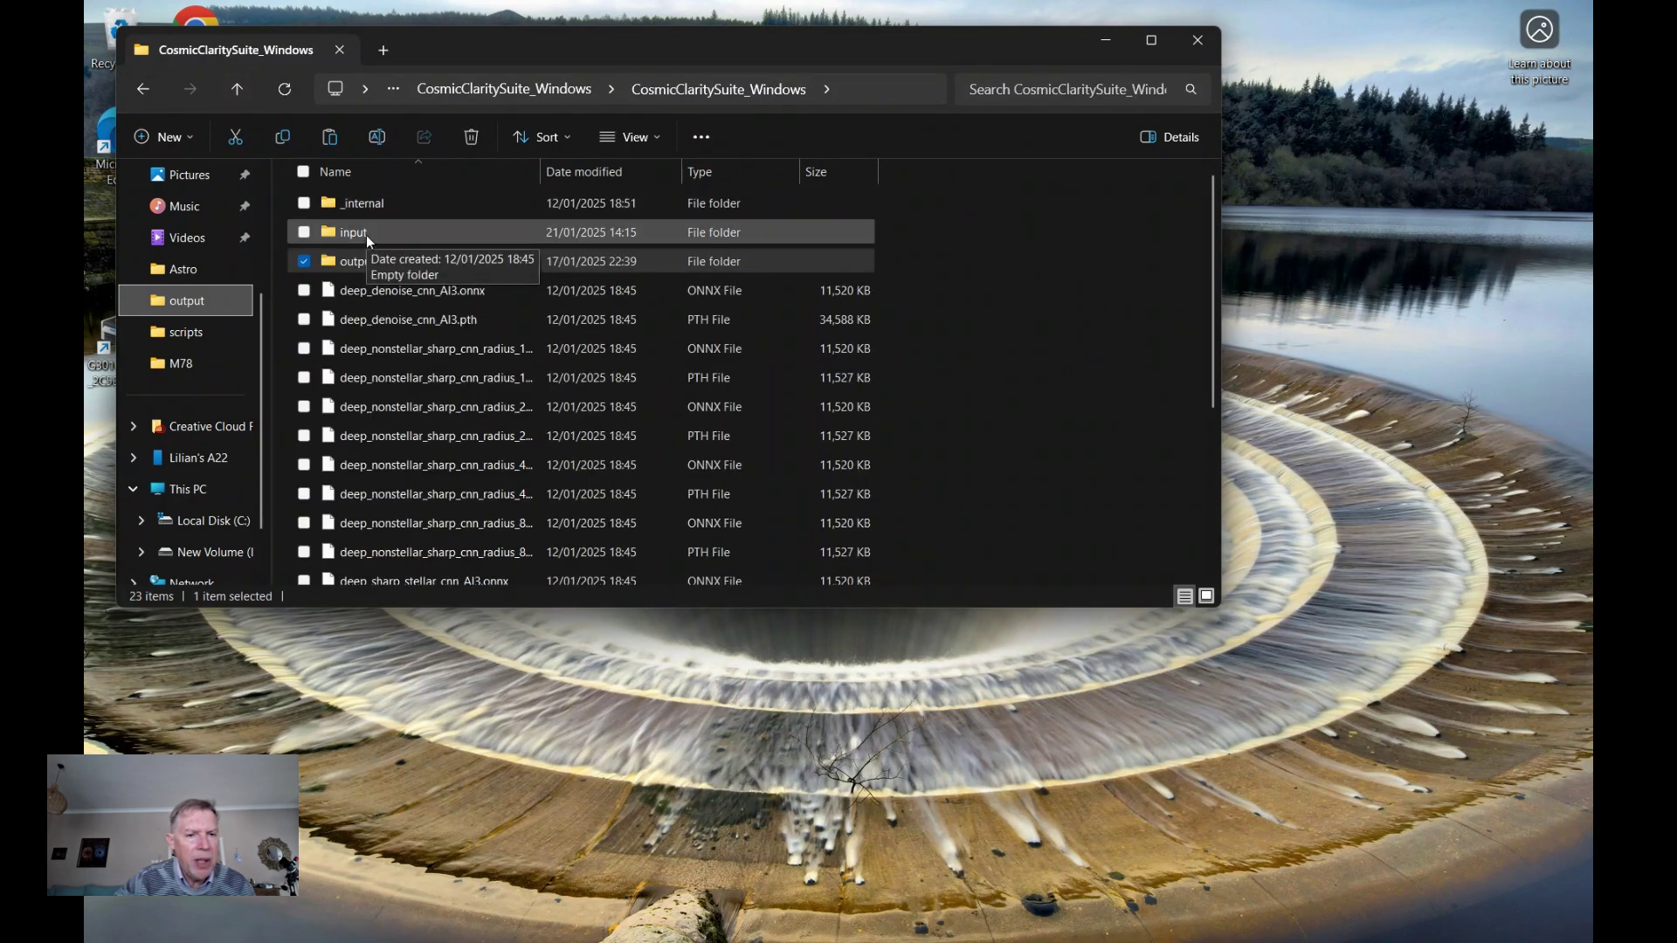
double_click(367, 236)
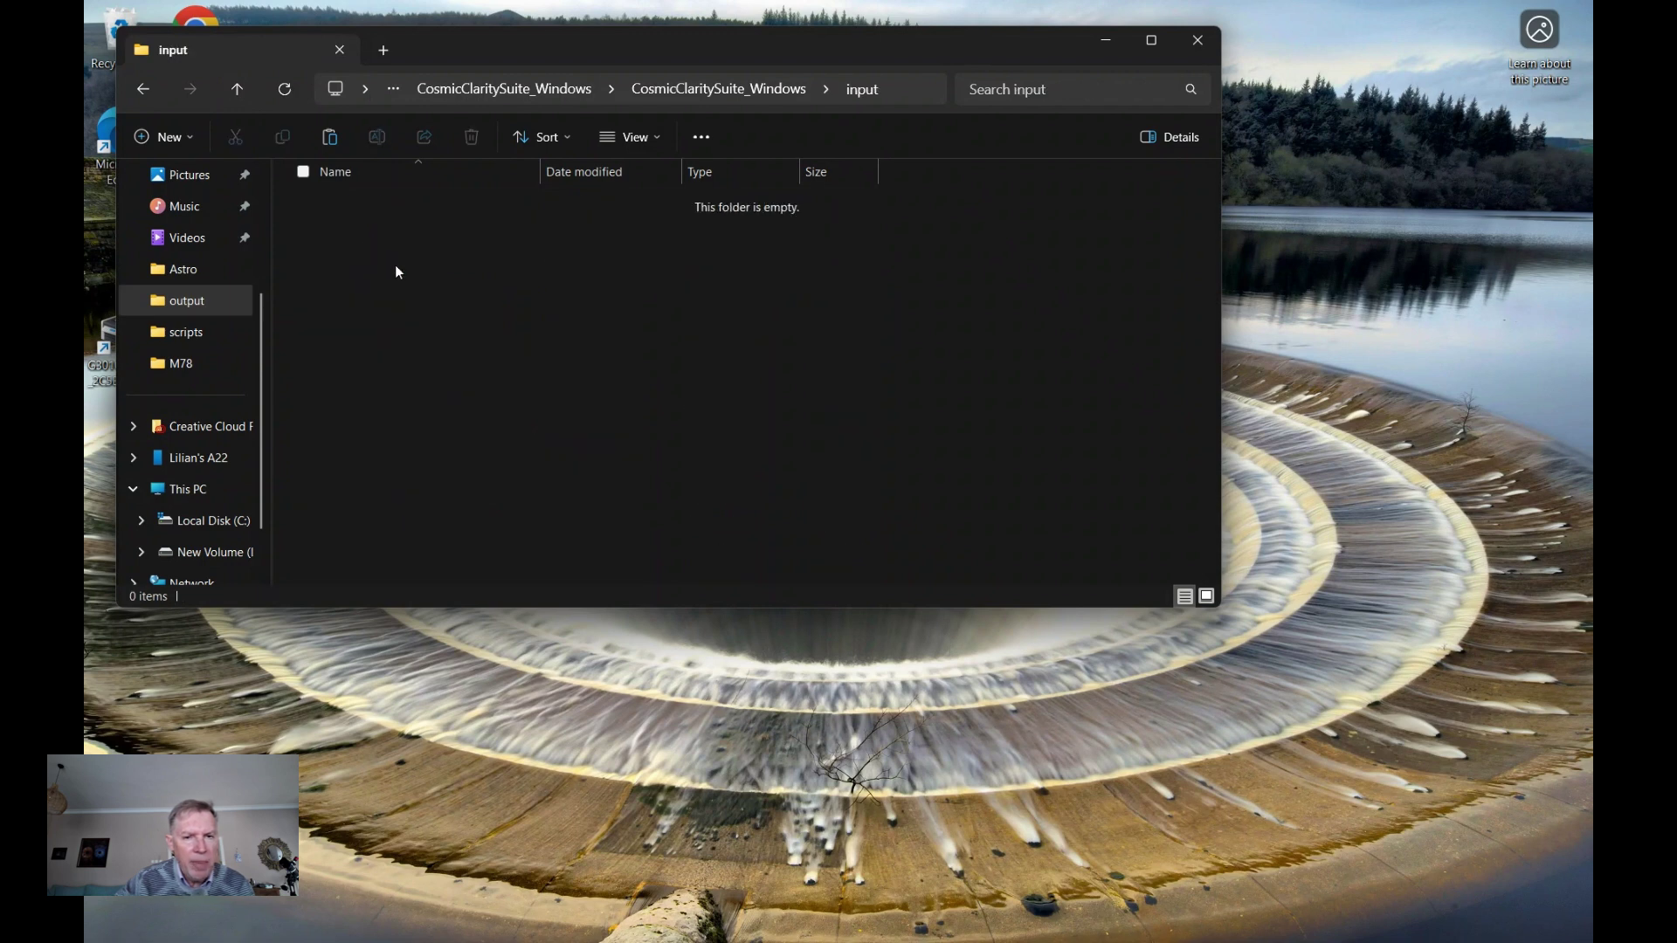
key("ctrl+v")
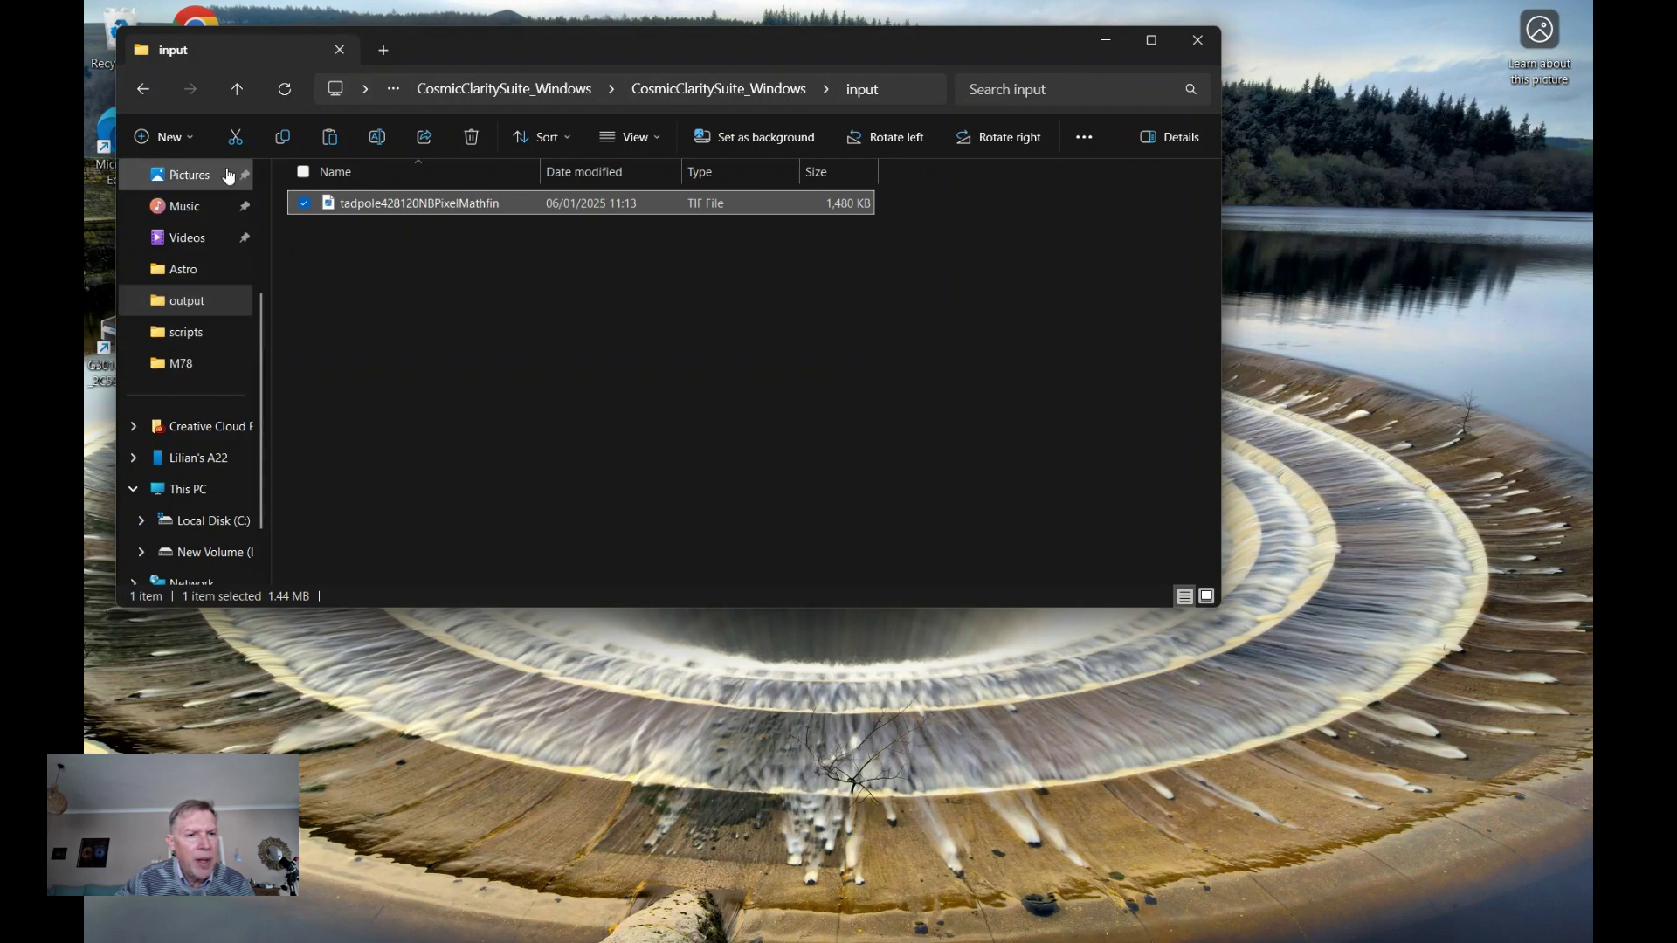
left_click(237, 91)
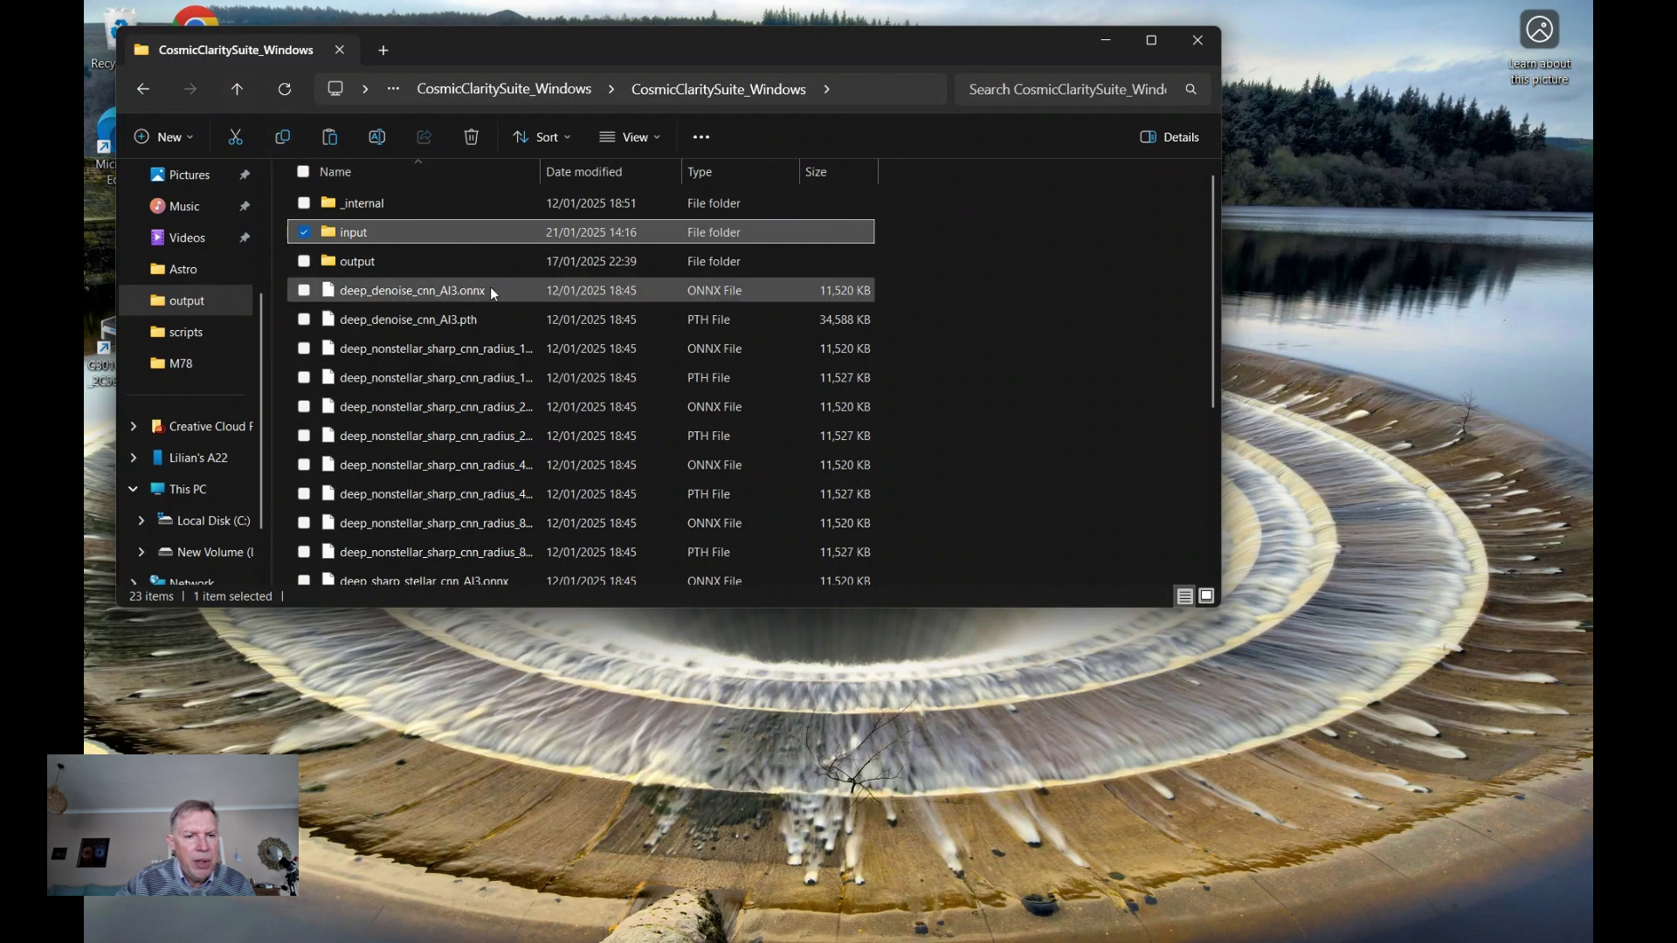
left_click(238, 90)
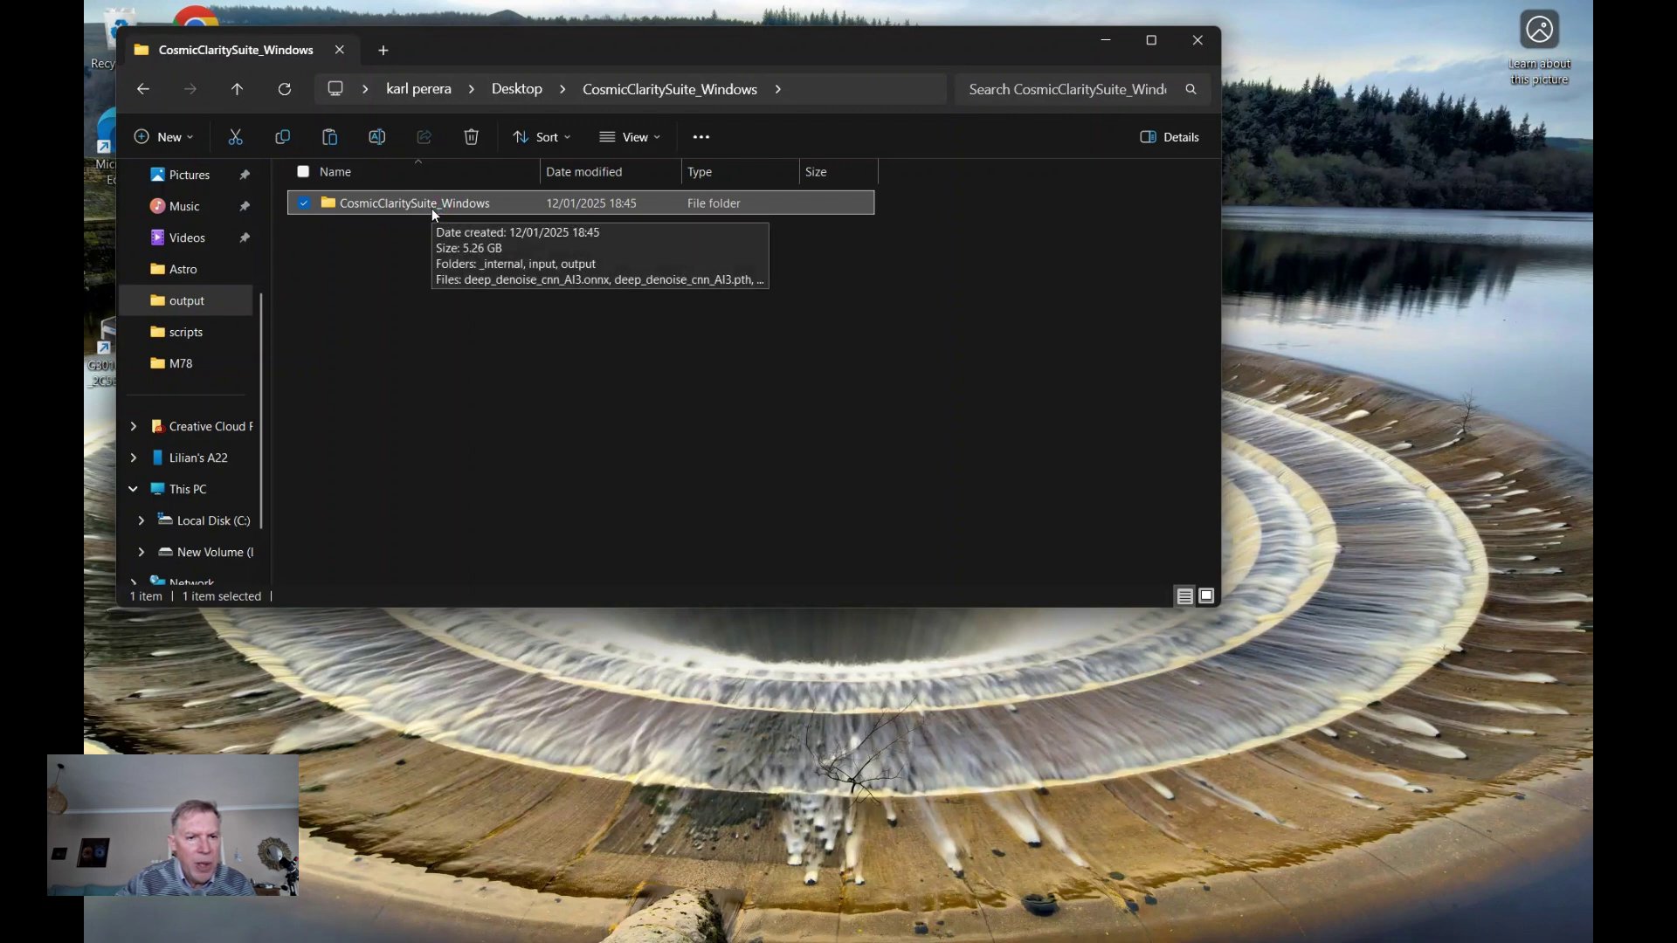
double_click(434, 205)
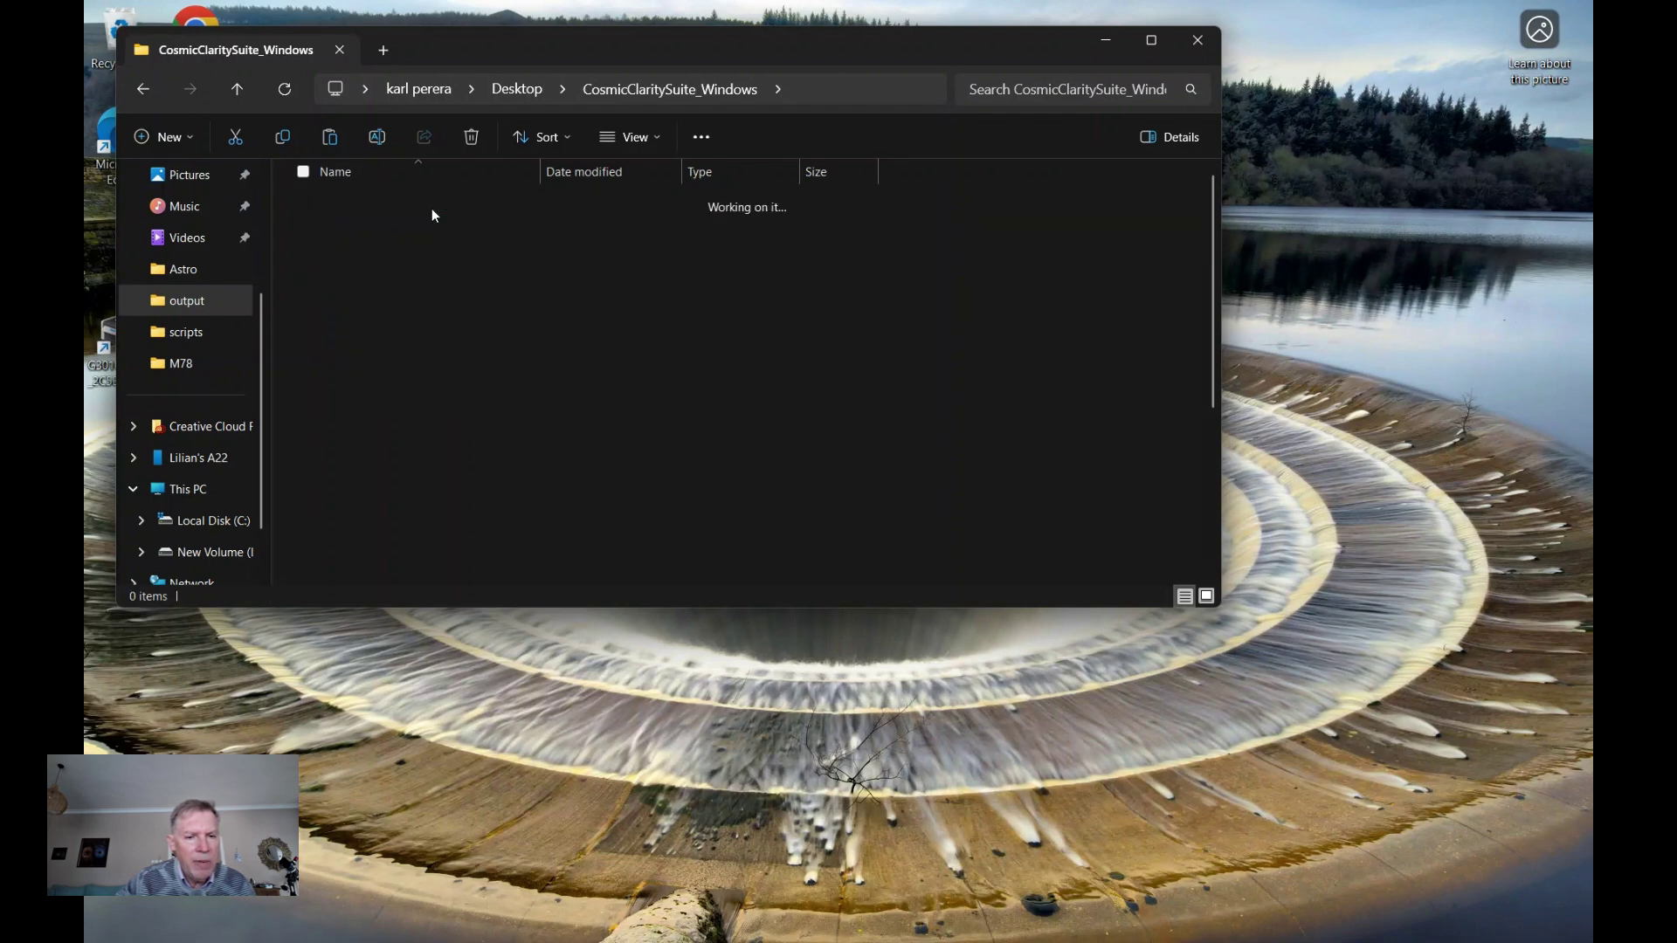
scroll(456, 423, "down", 3)
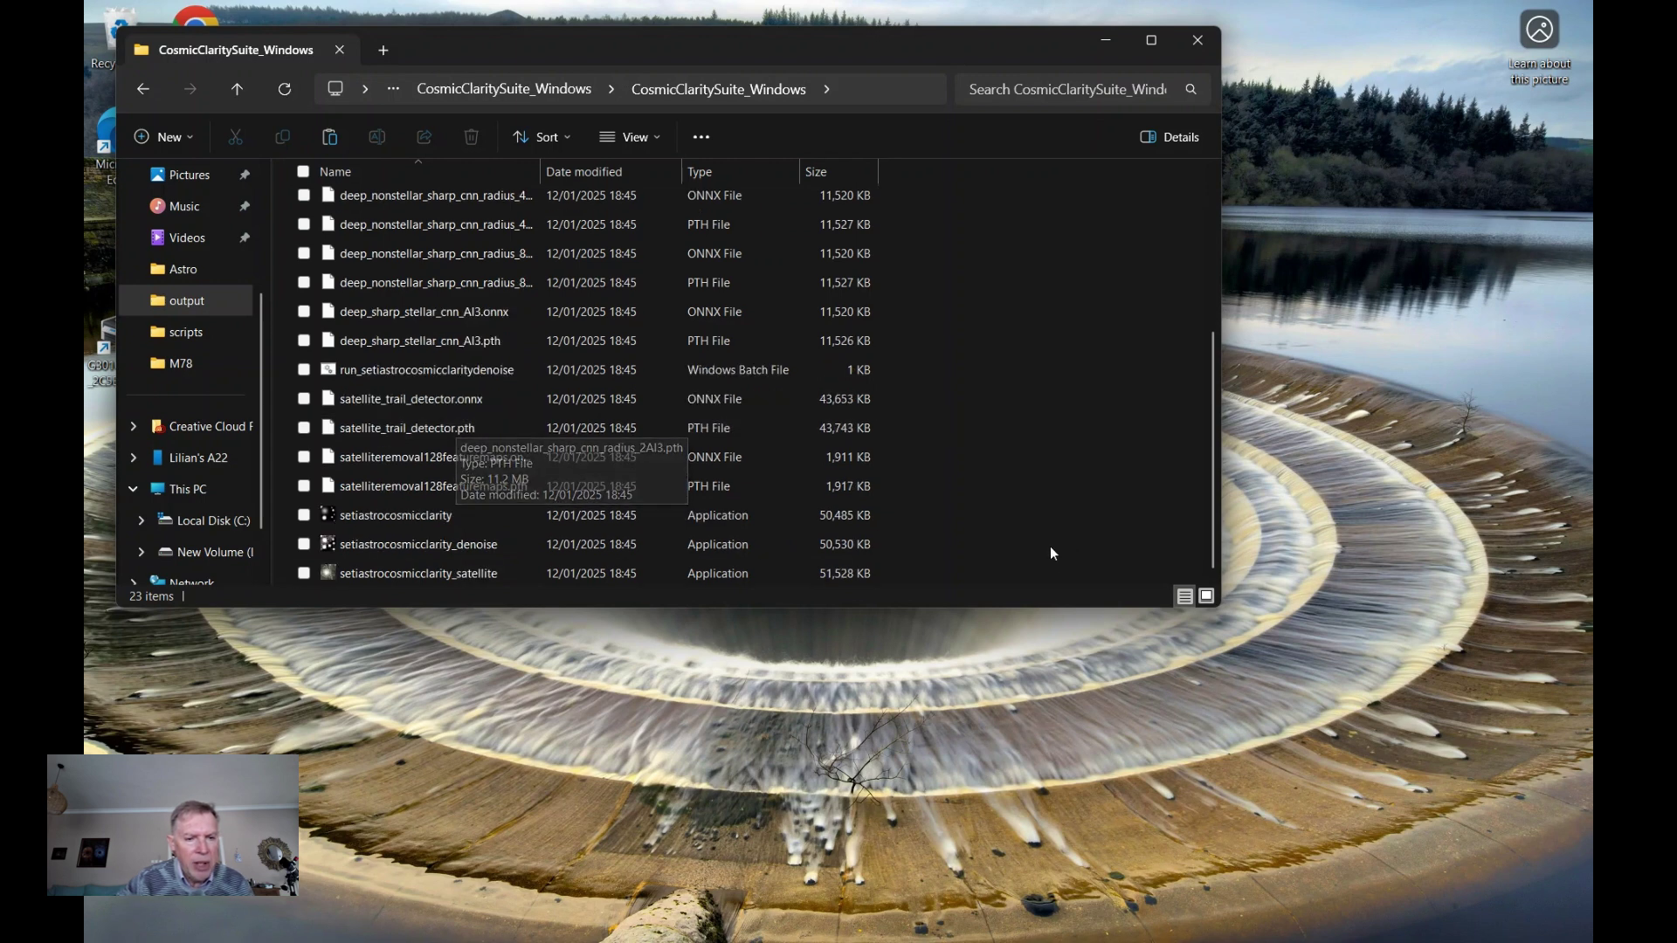
left_click(456, 517)
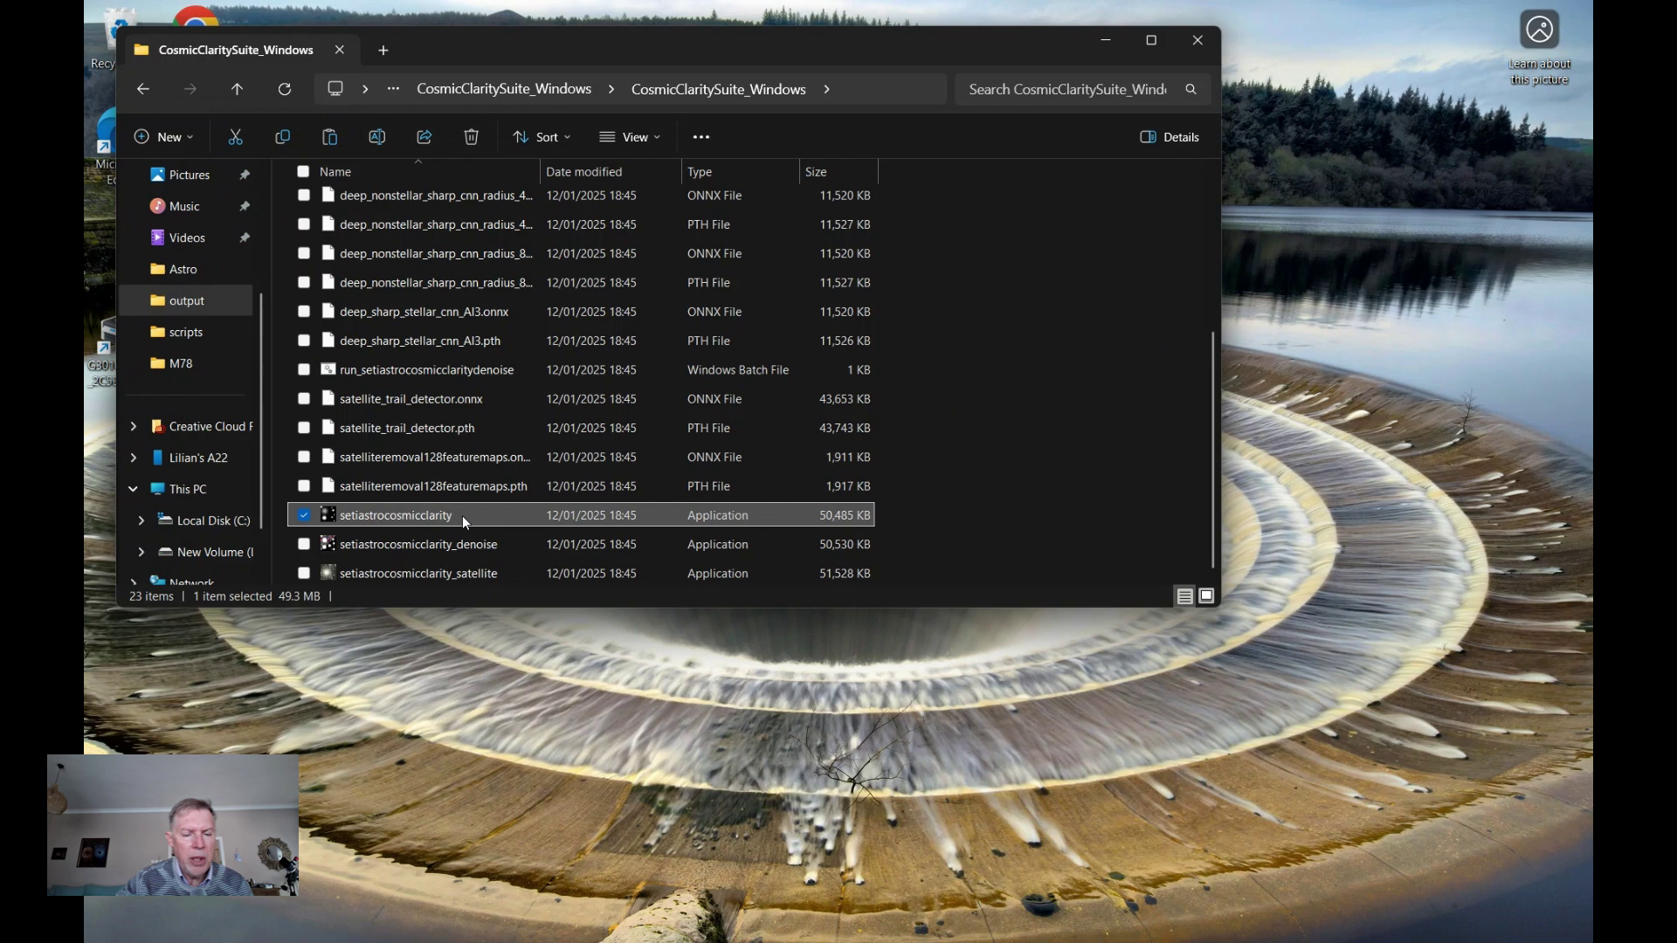
Step: Run setiastrocosmicclarity.exe in Both mode with PSF 3.0 and stellar and non-stellar amounts of 0.50
double_click(437, 515)
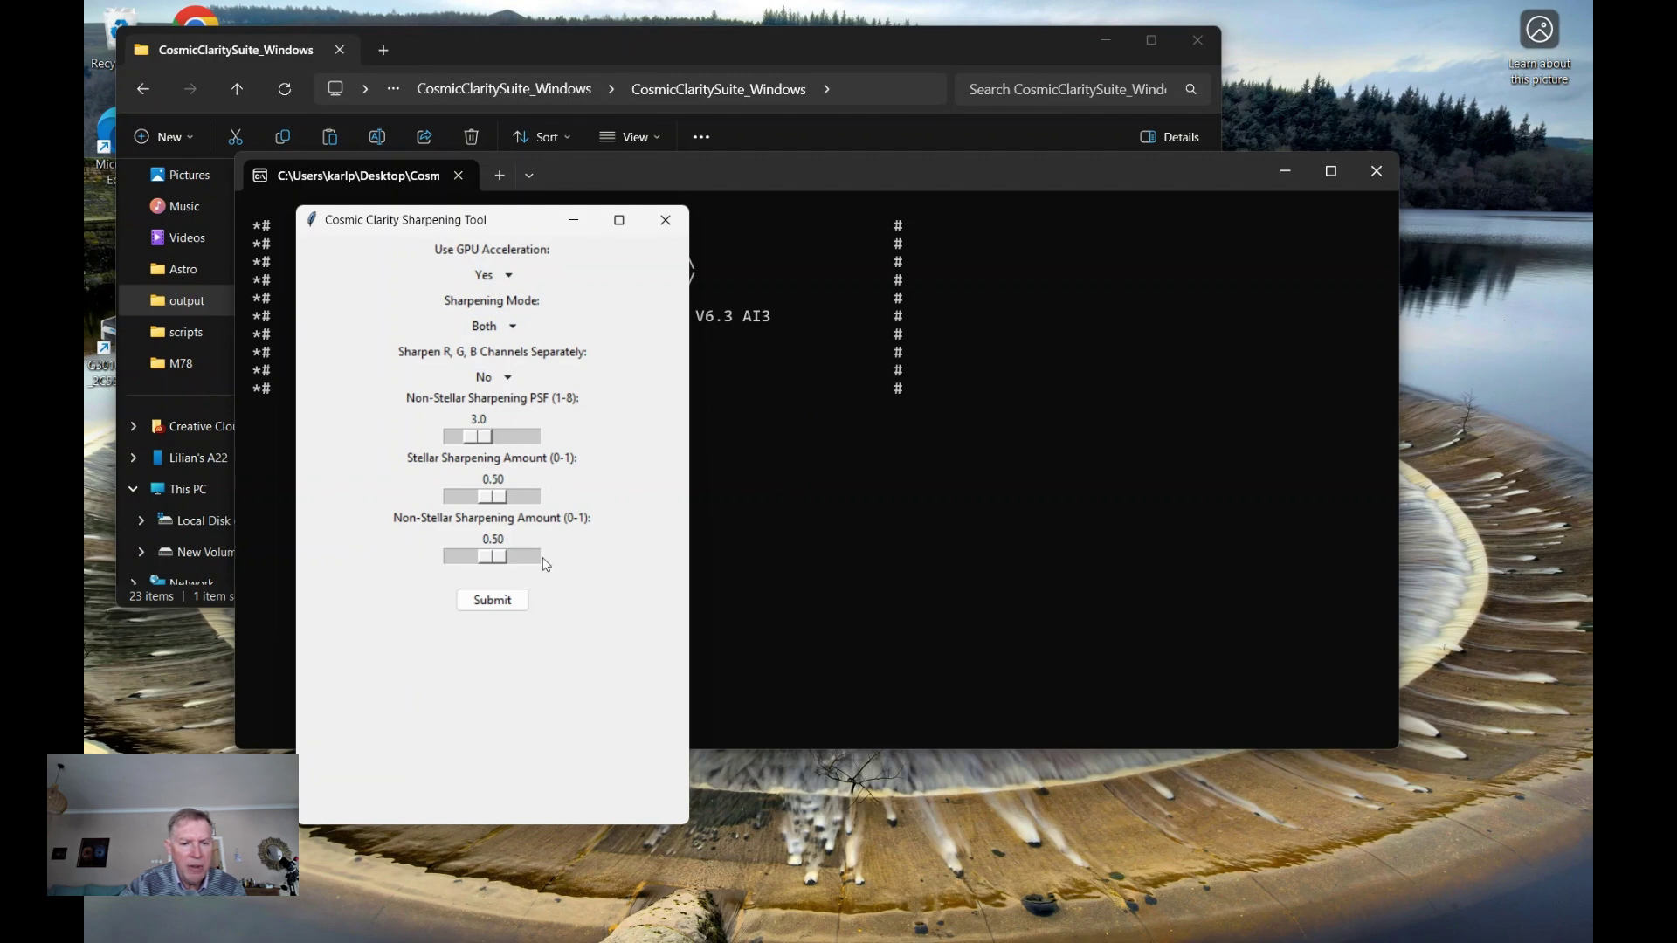
left_click(525, 607)
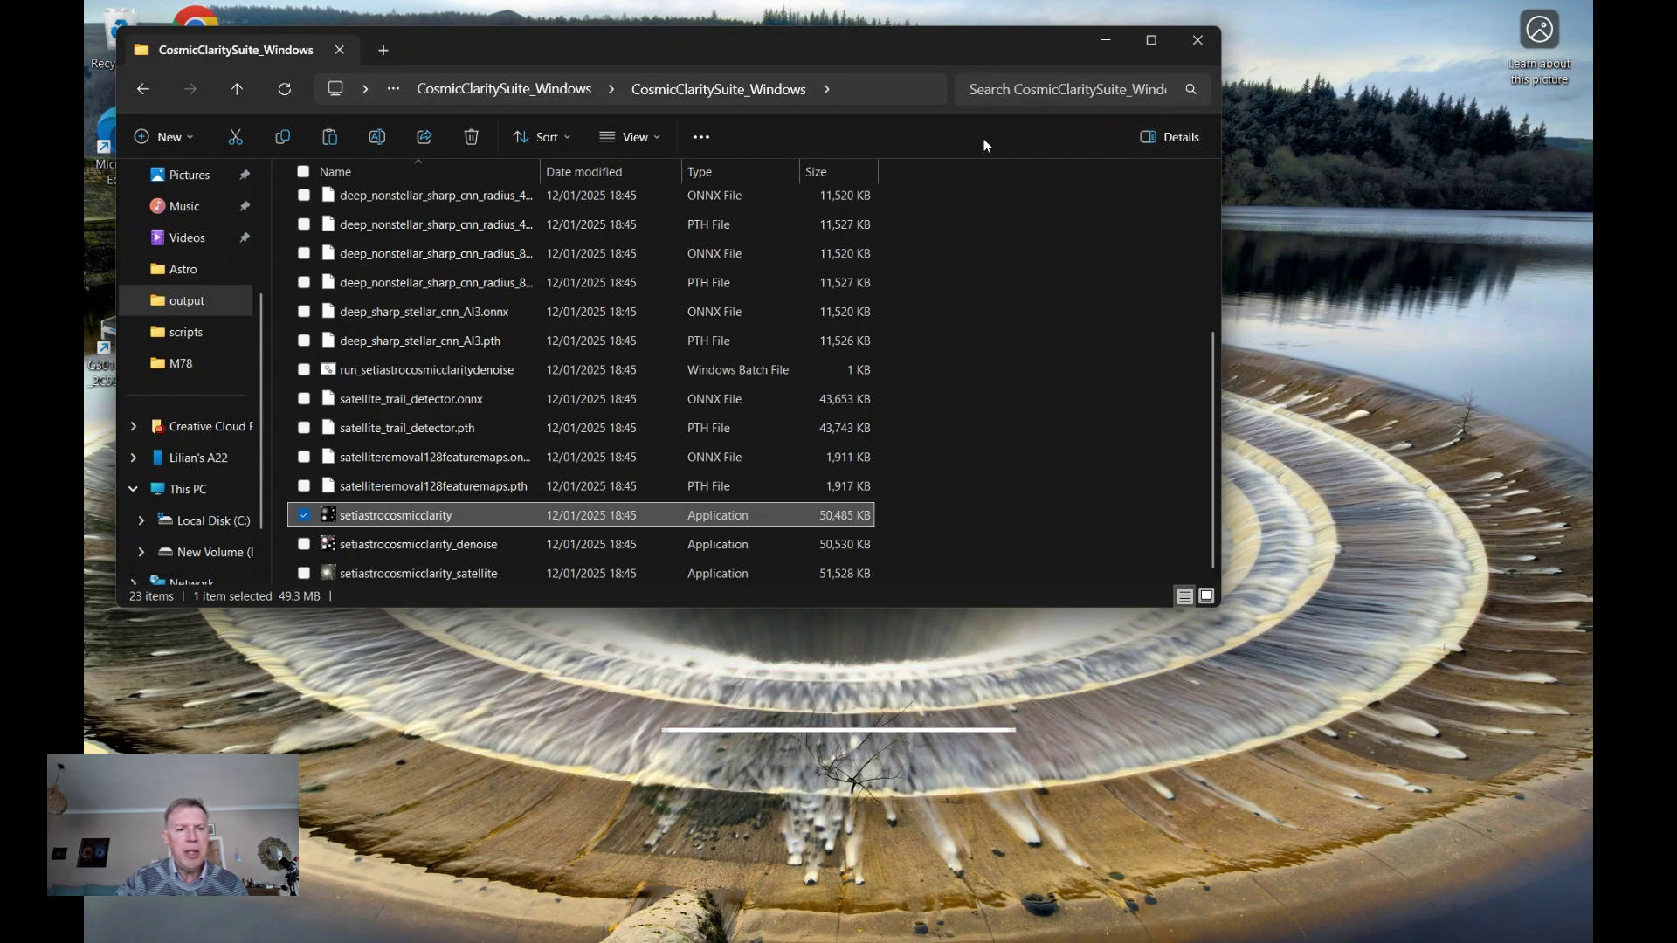
Step: Preview tadpole428120NBPixelMathfin_sharpened from the output folder, then close the Photos viewer
left_click(208, 301)
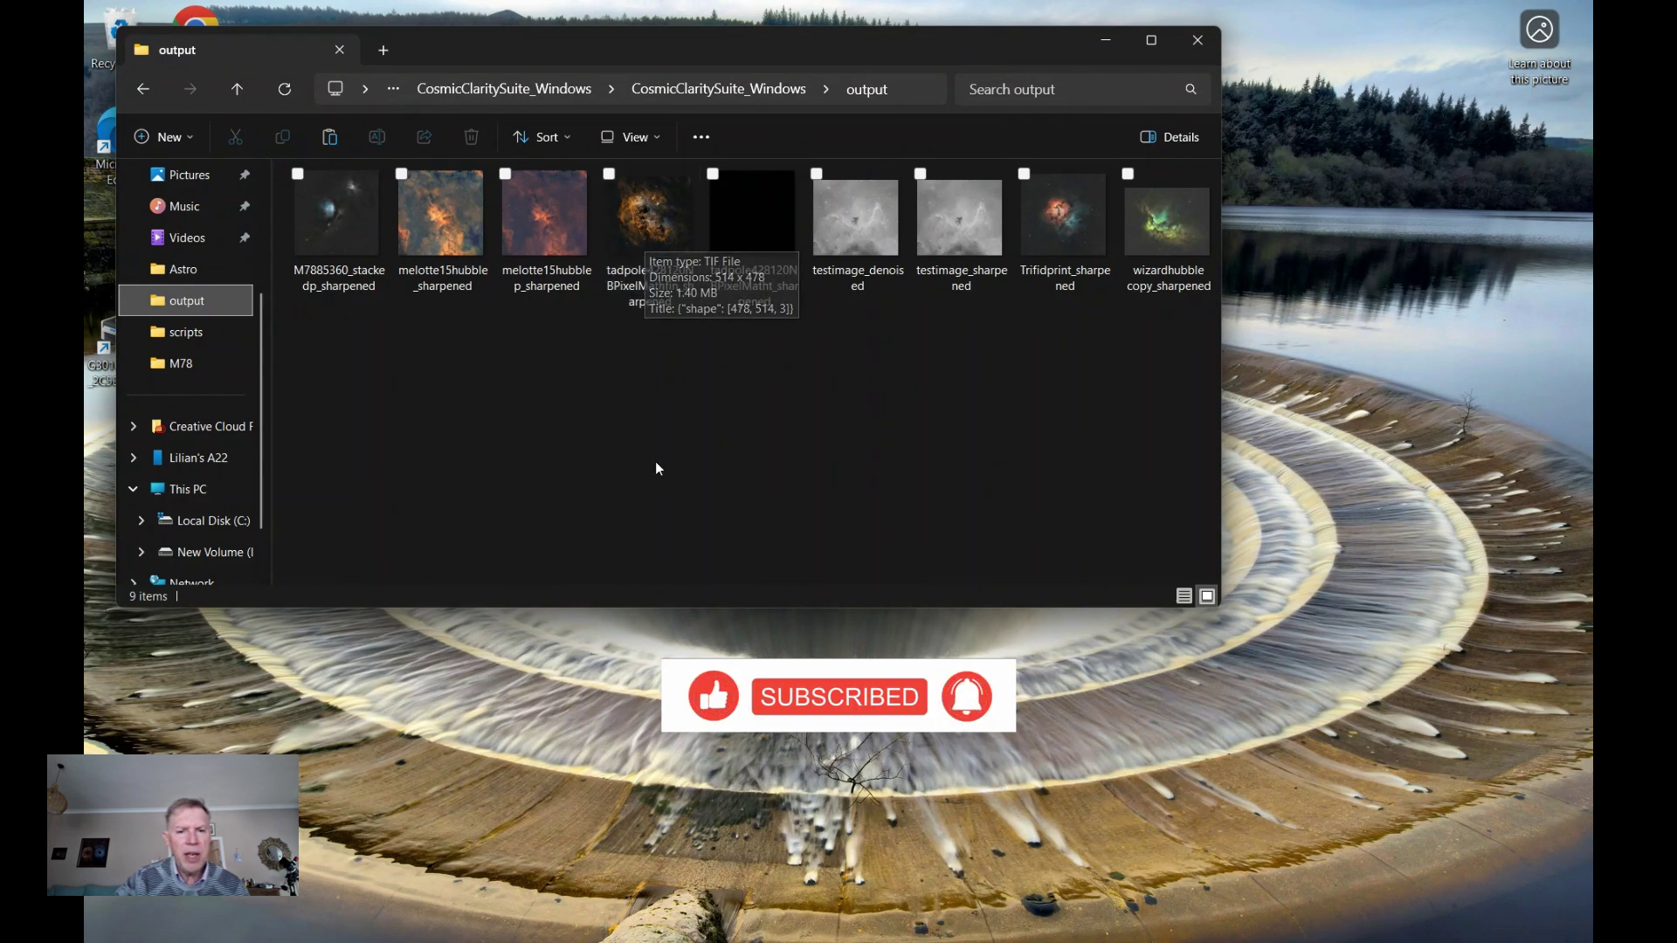
double_click(661, 248)
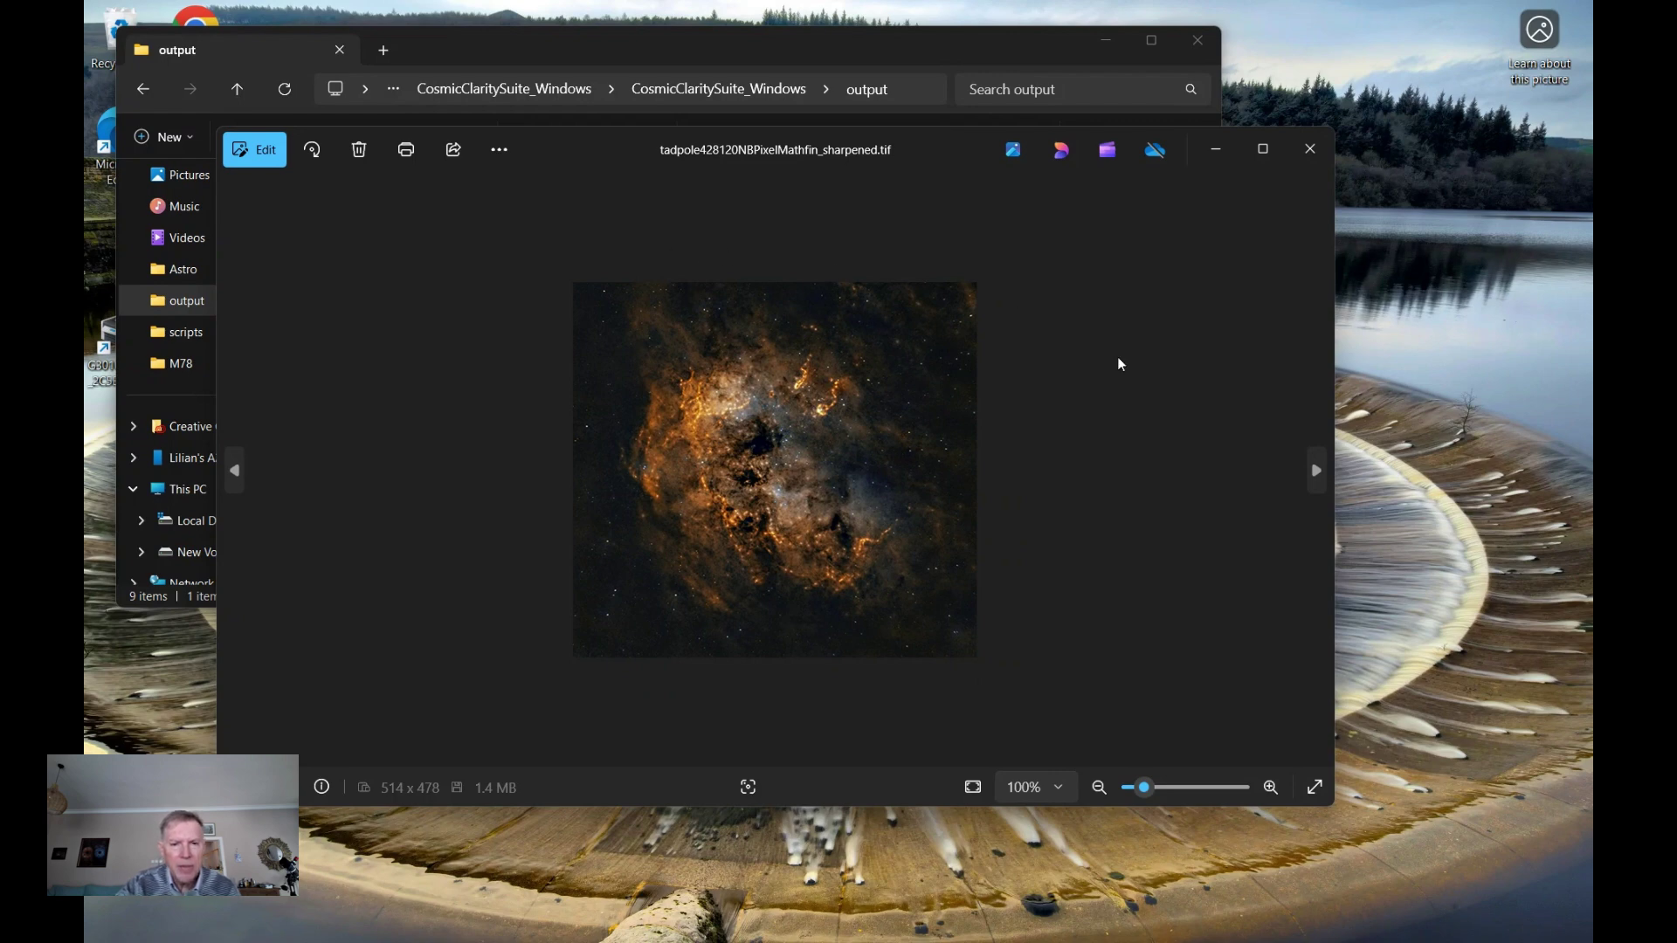
left_click(1307, 161)
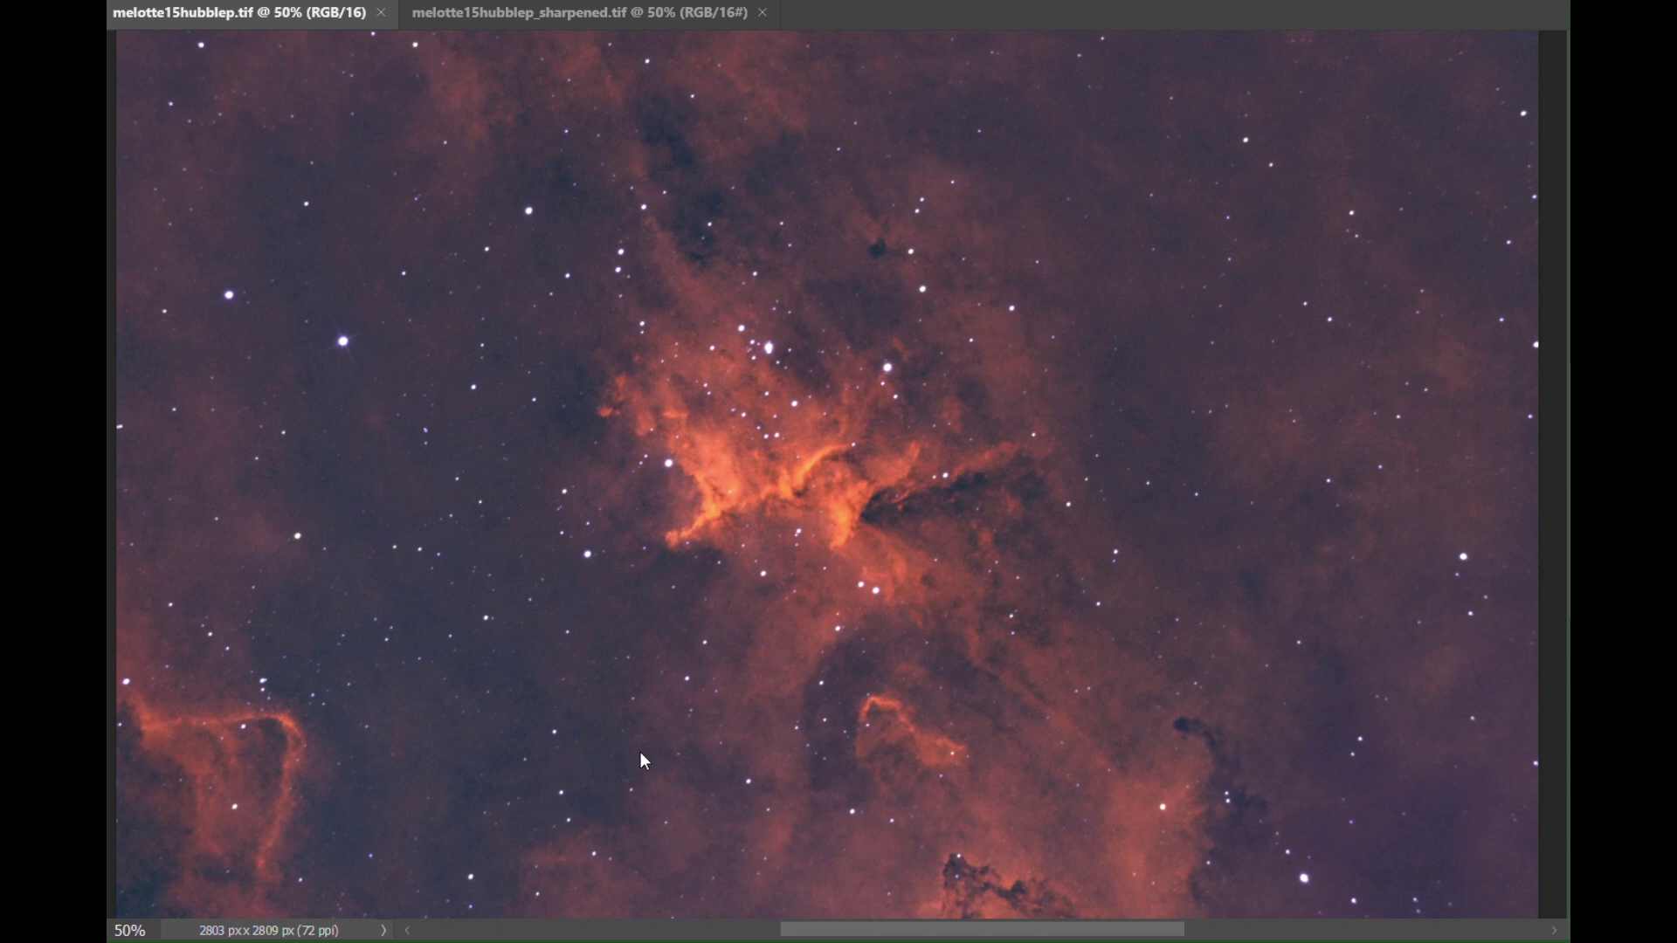
Step: Alternate between the melotte15hubblep.tif and melotte15hubblep_sharpened.tif tabs, finishing on the sharpened one
left_click(536, 13)
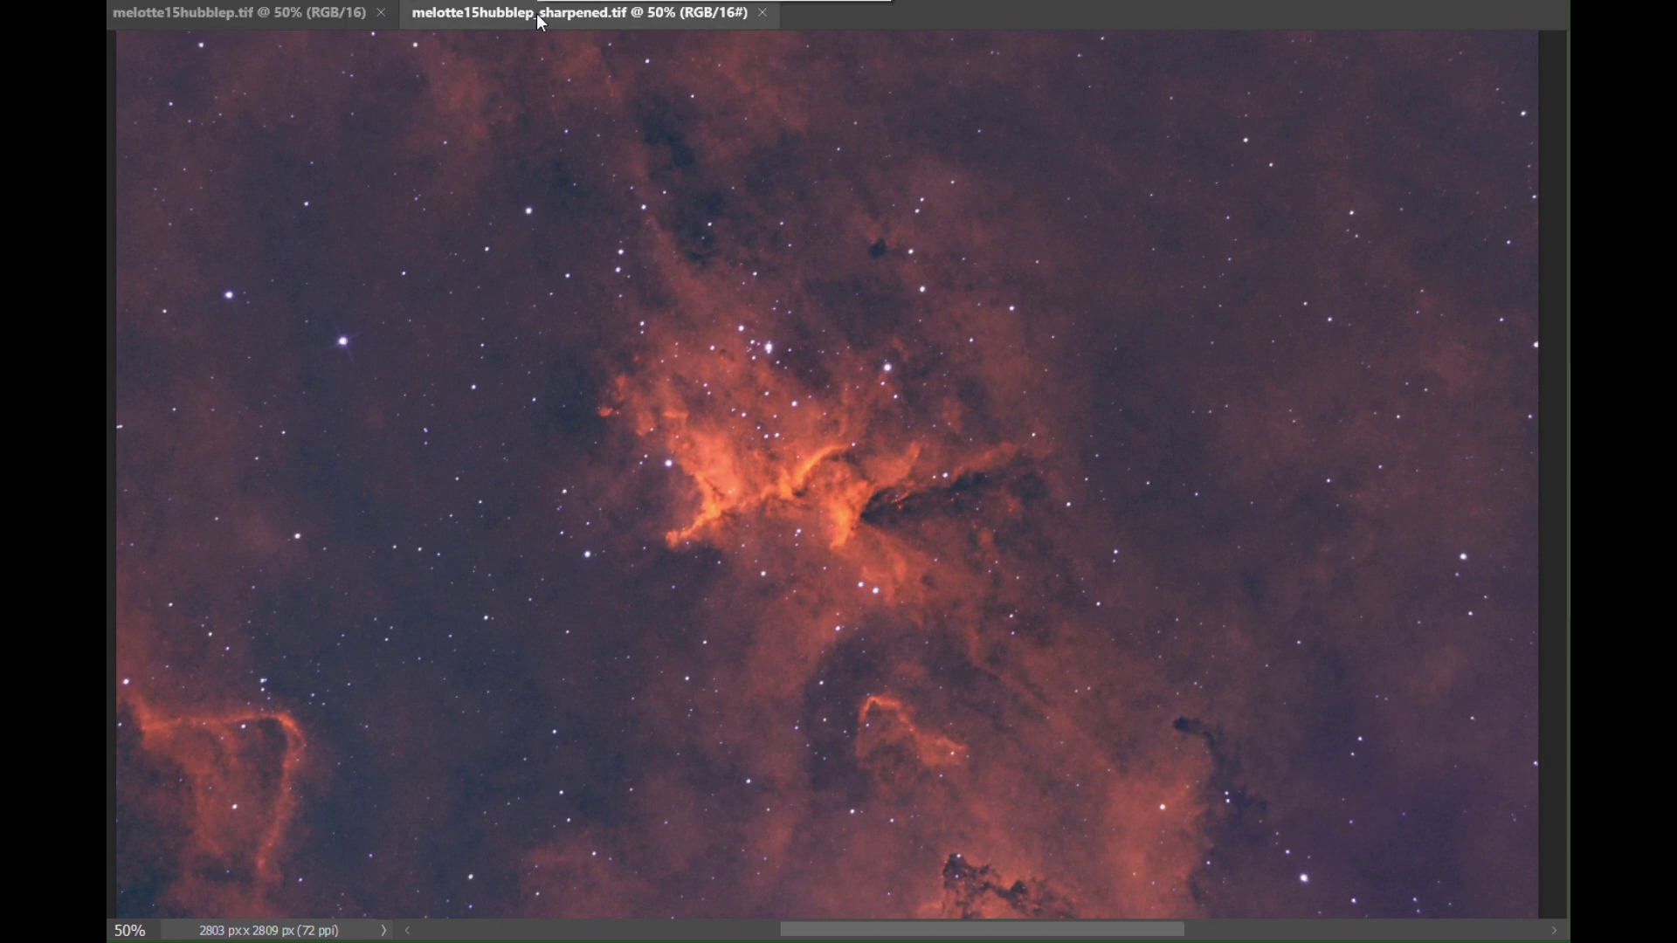
left_click(338, 16)
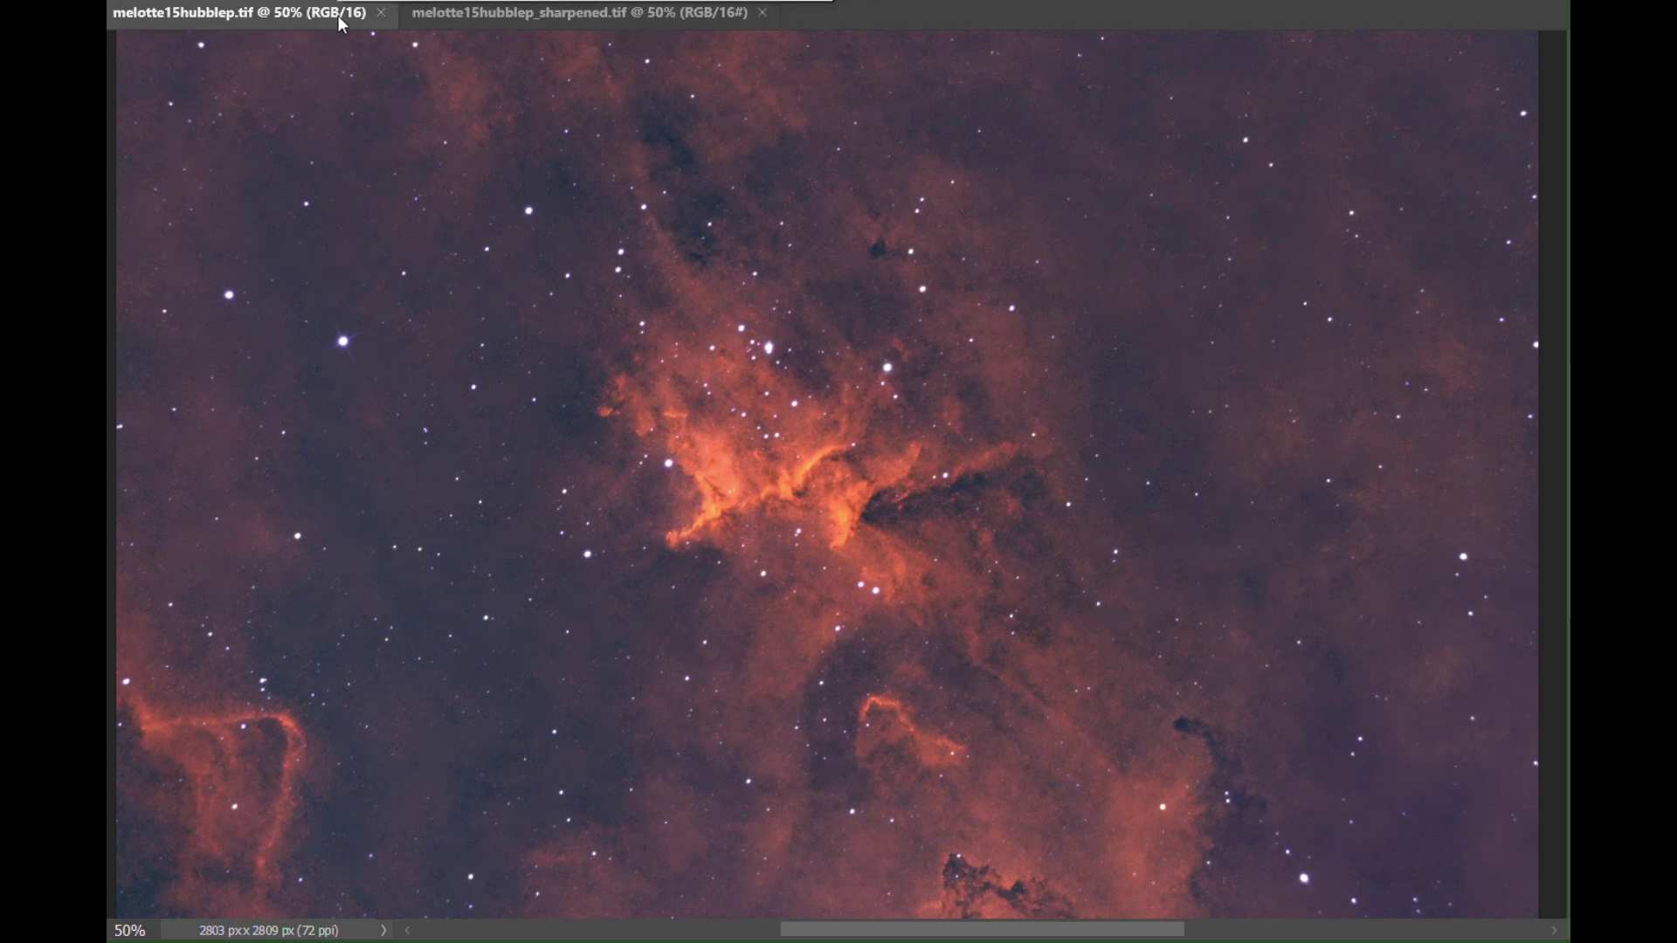
left_click(447, 17)
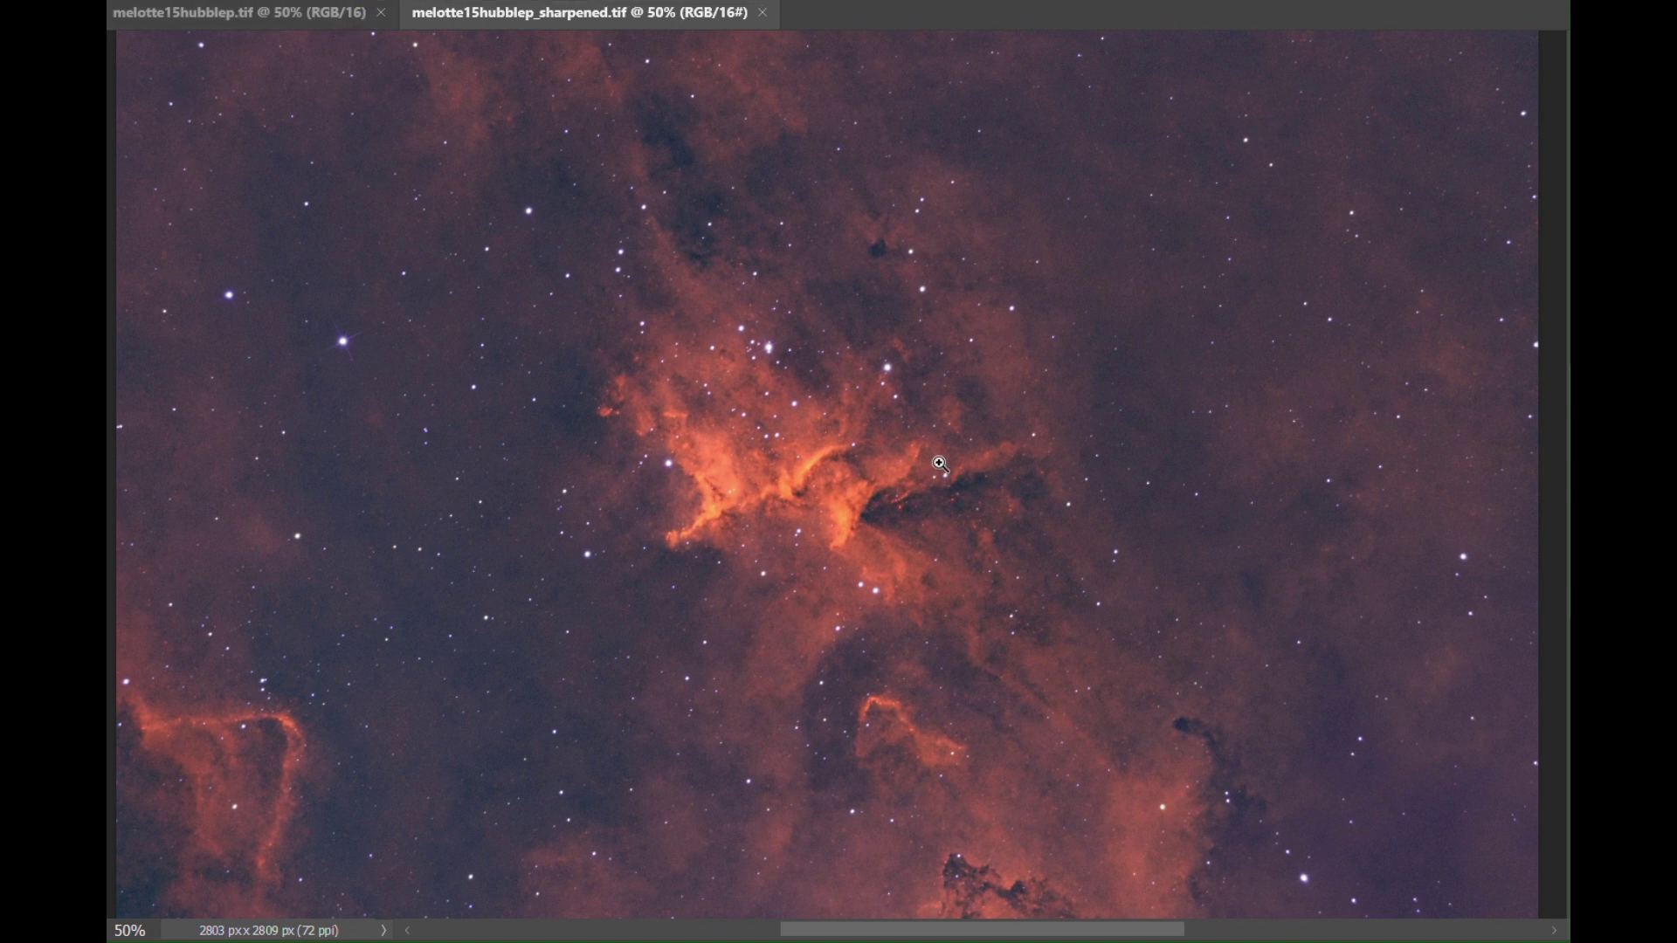
left_click(346, 20)
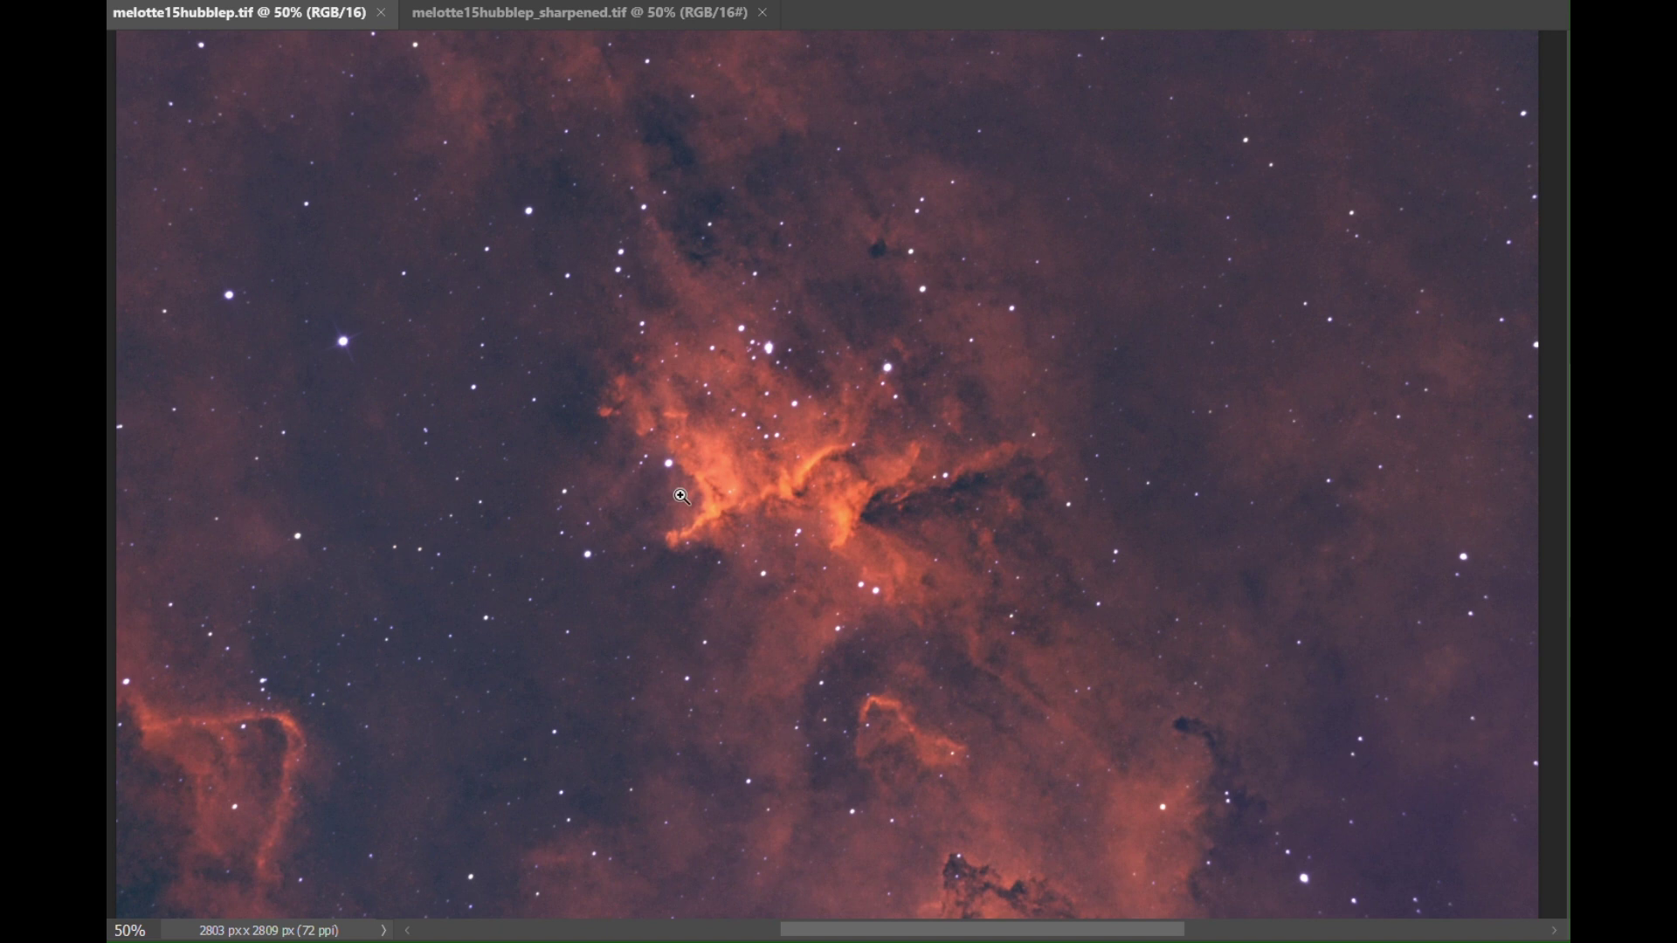
left_click(634, 19)
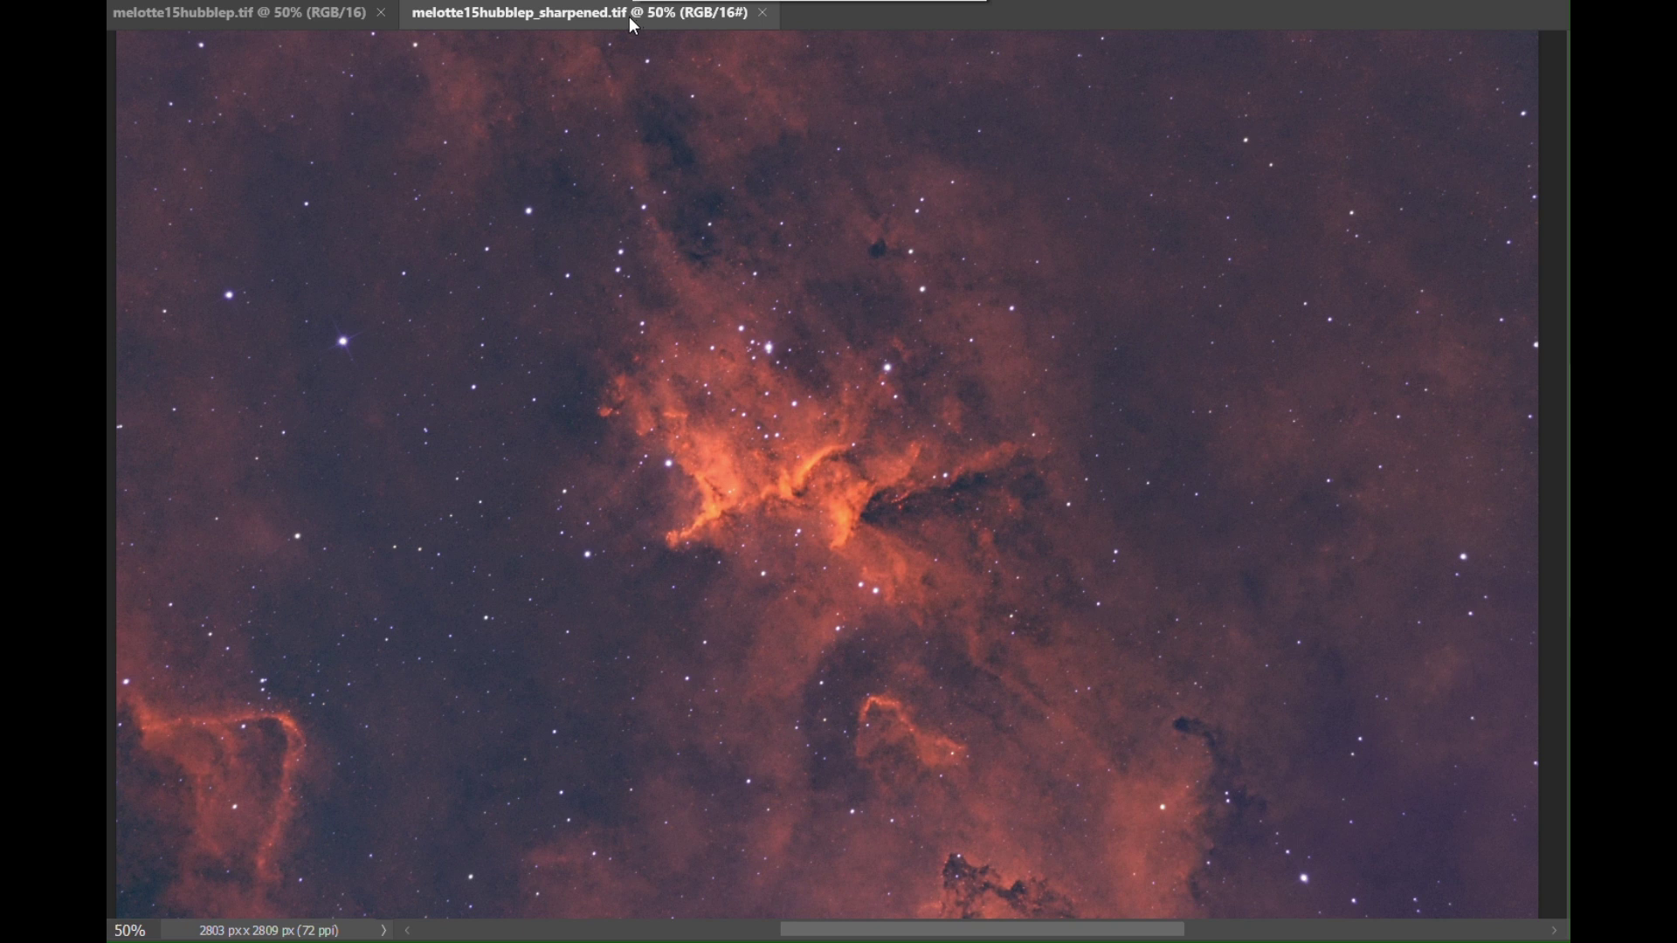
left_click(342, 19)
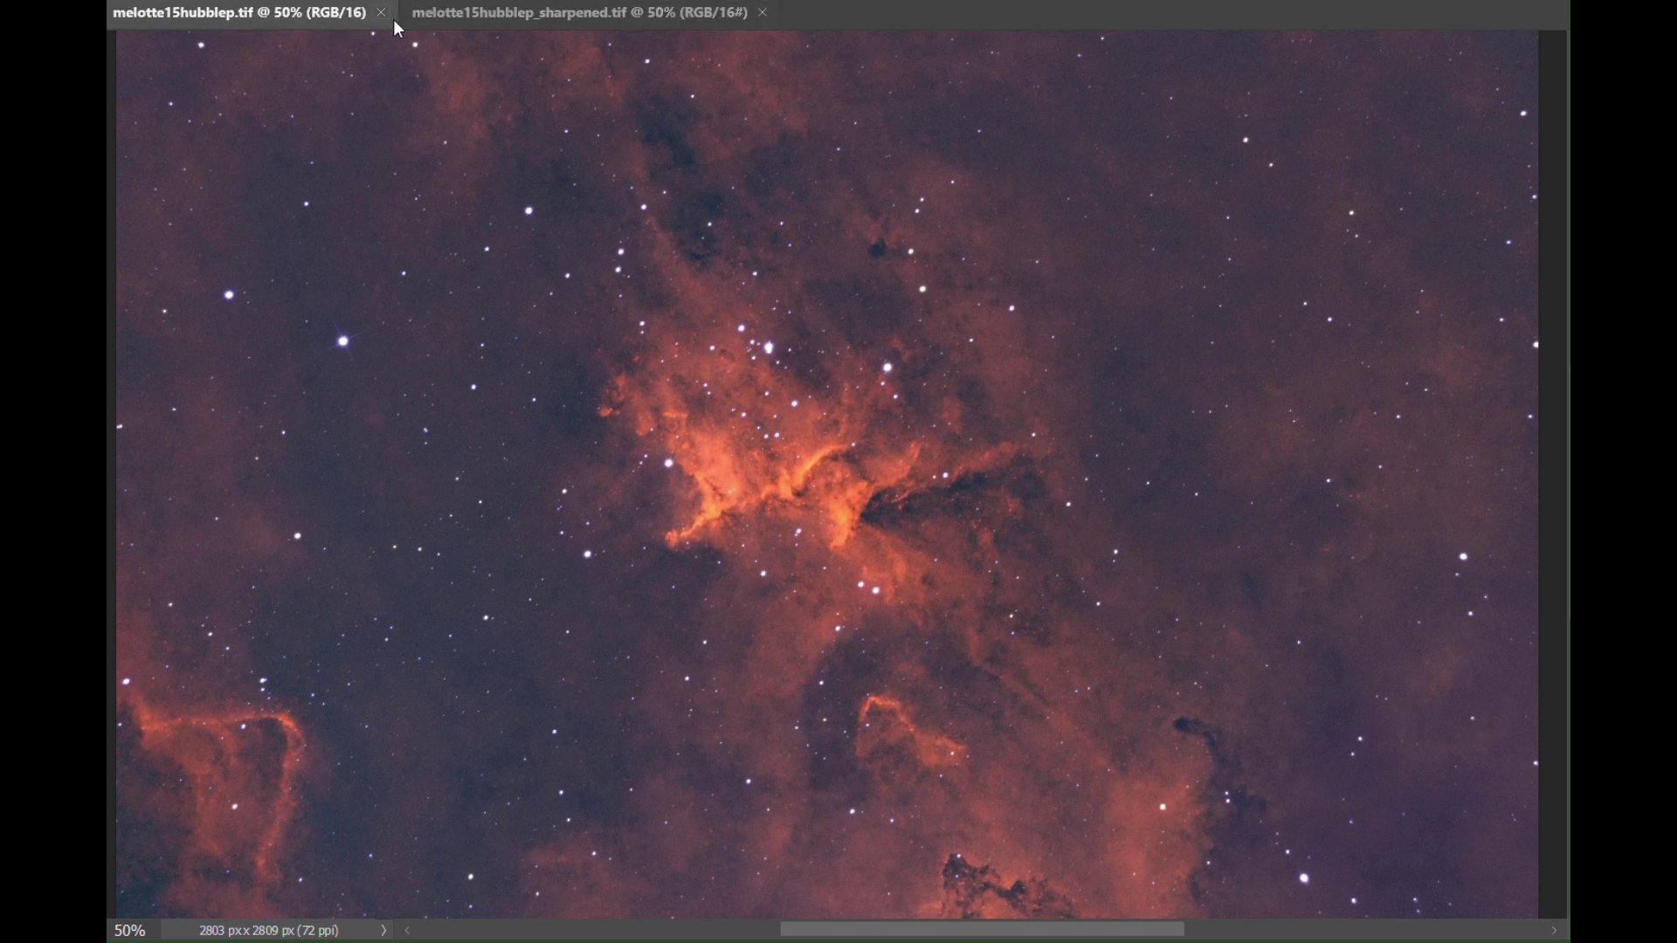
left_click(477, 21)
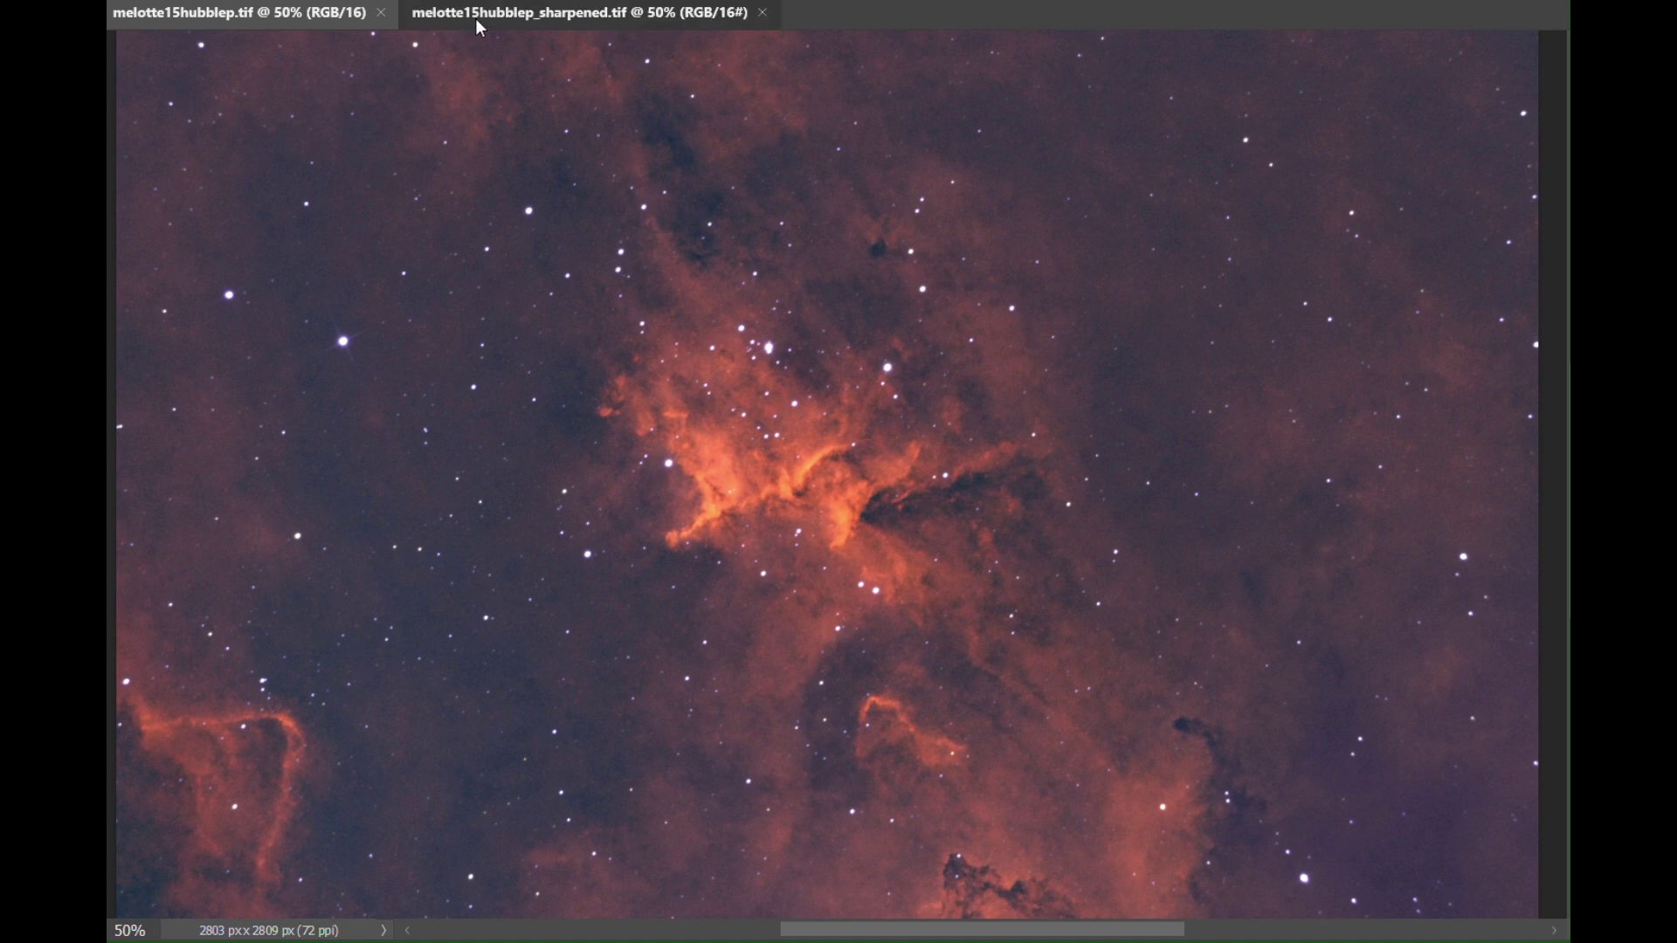
left_click(480, 27)
left_click(374, 24)
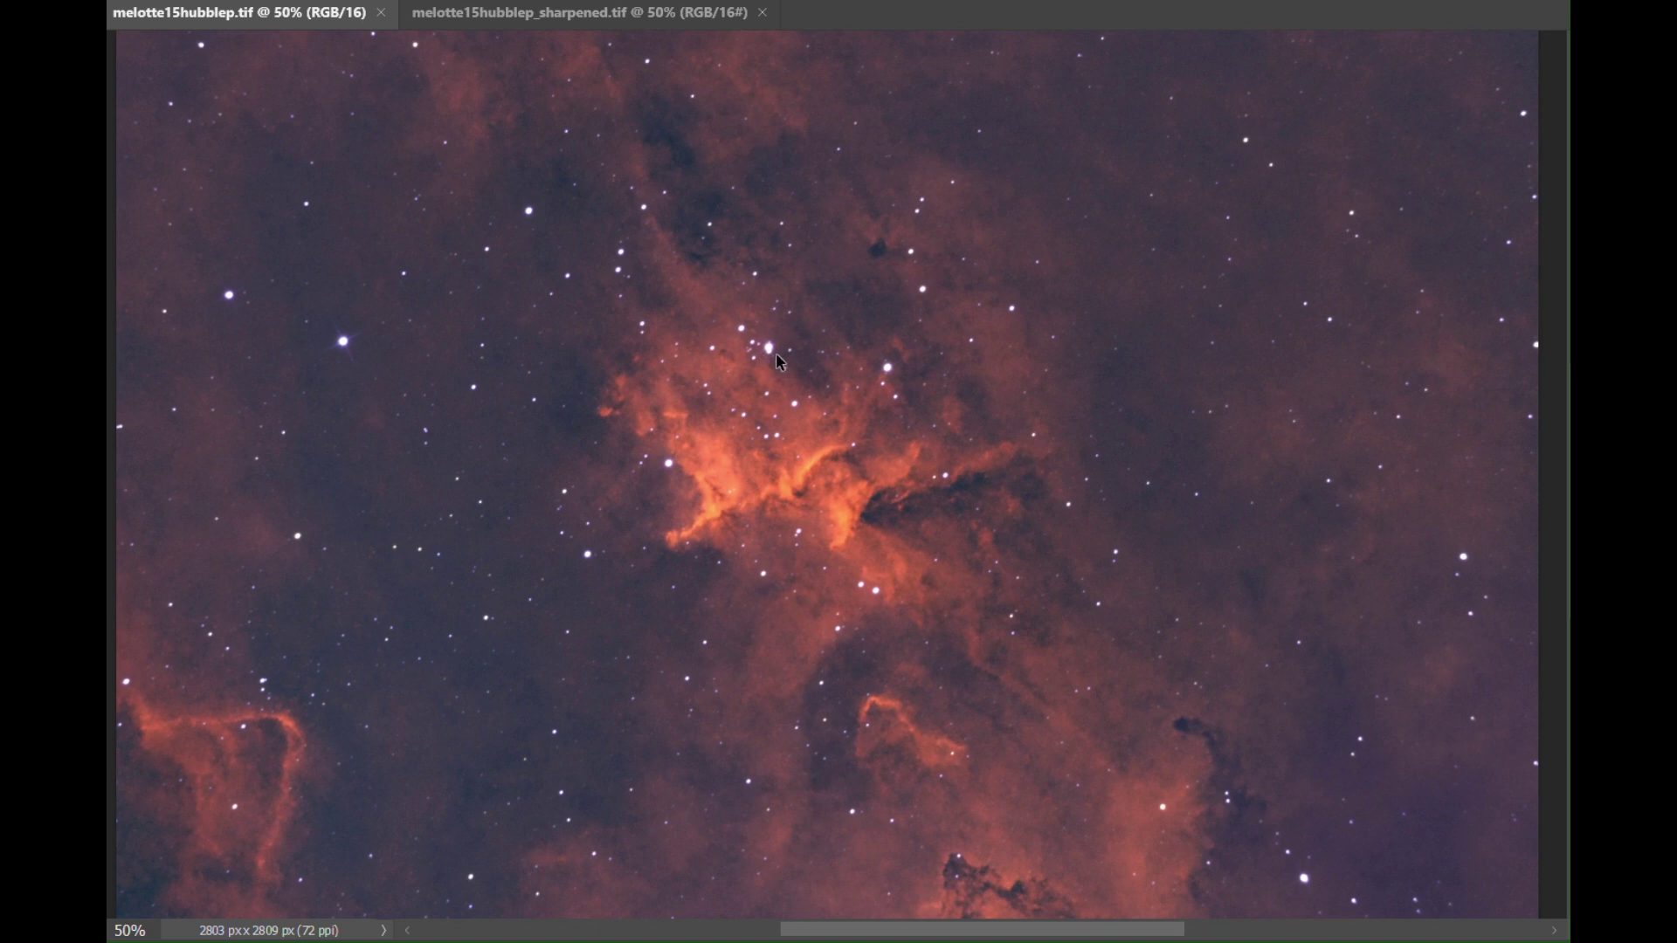
left_click(609, 21)
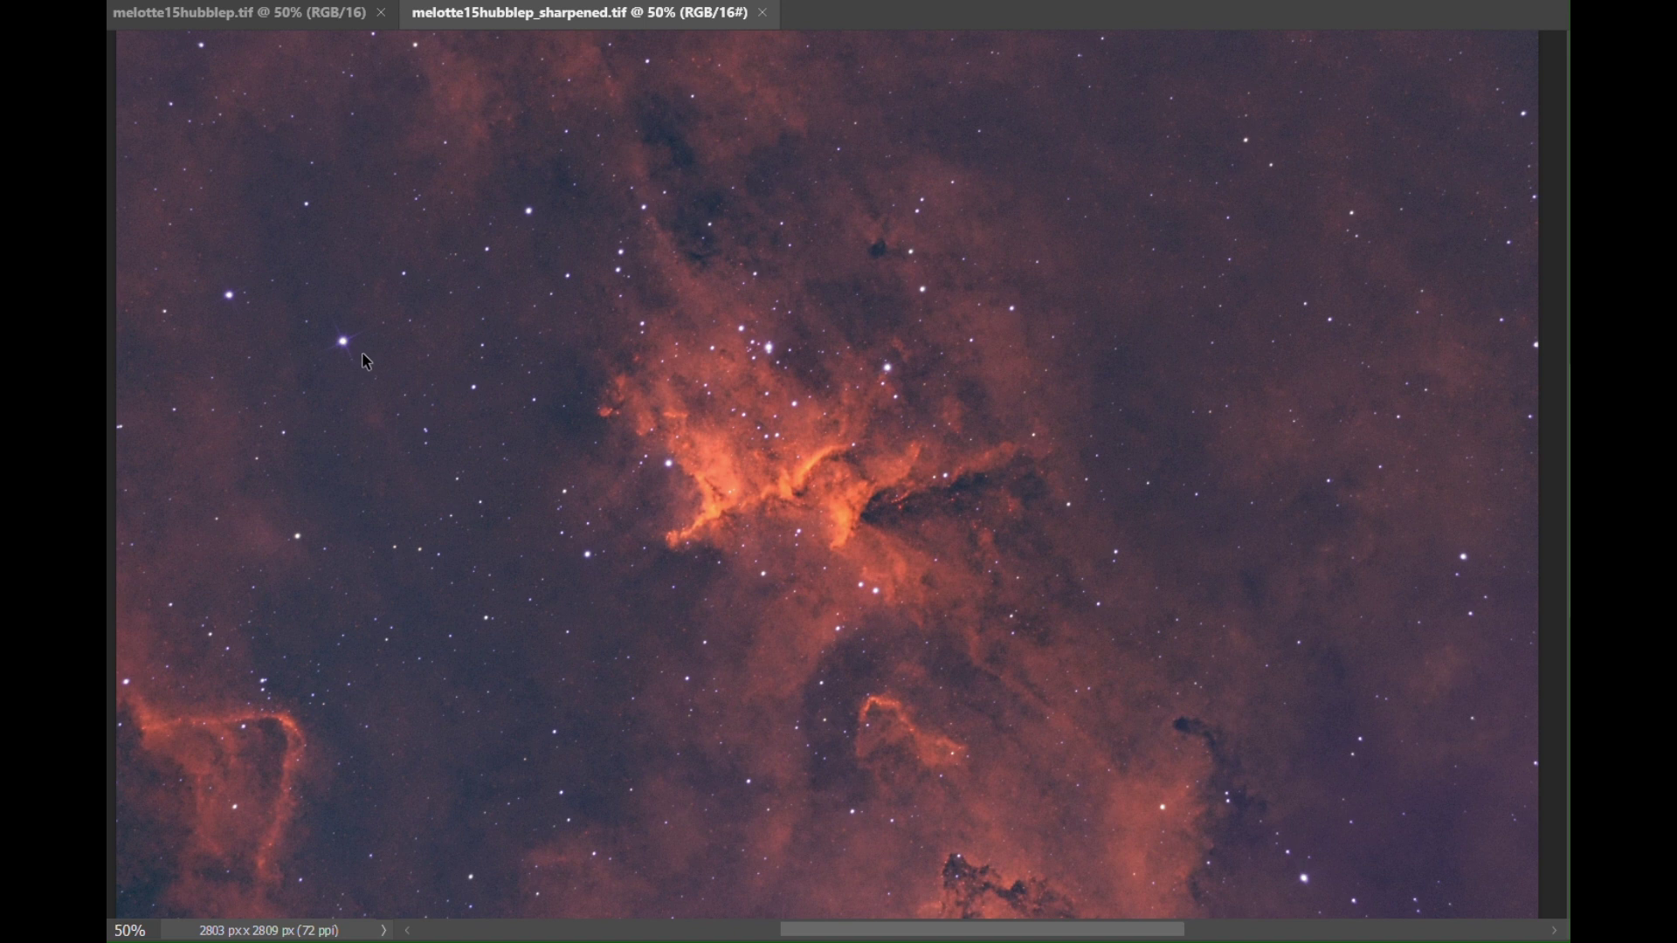
left_click(354, 15)
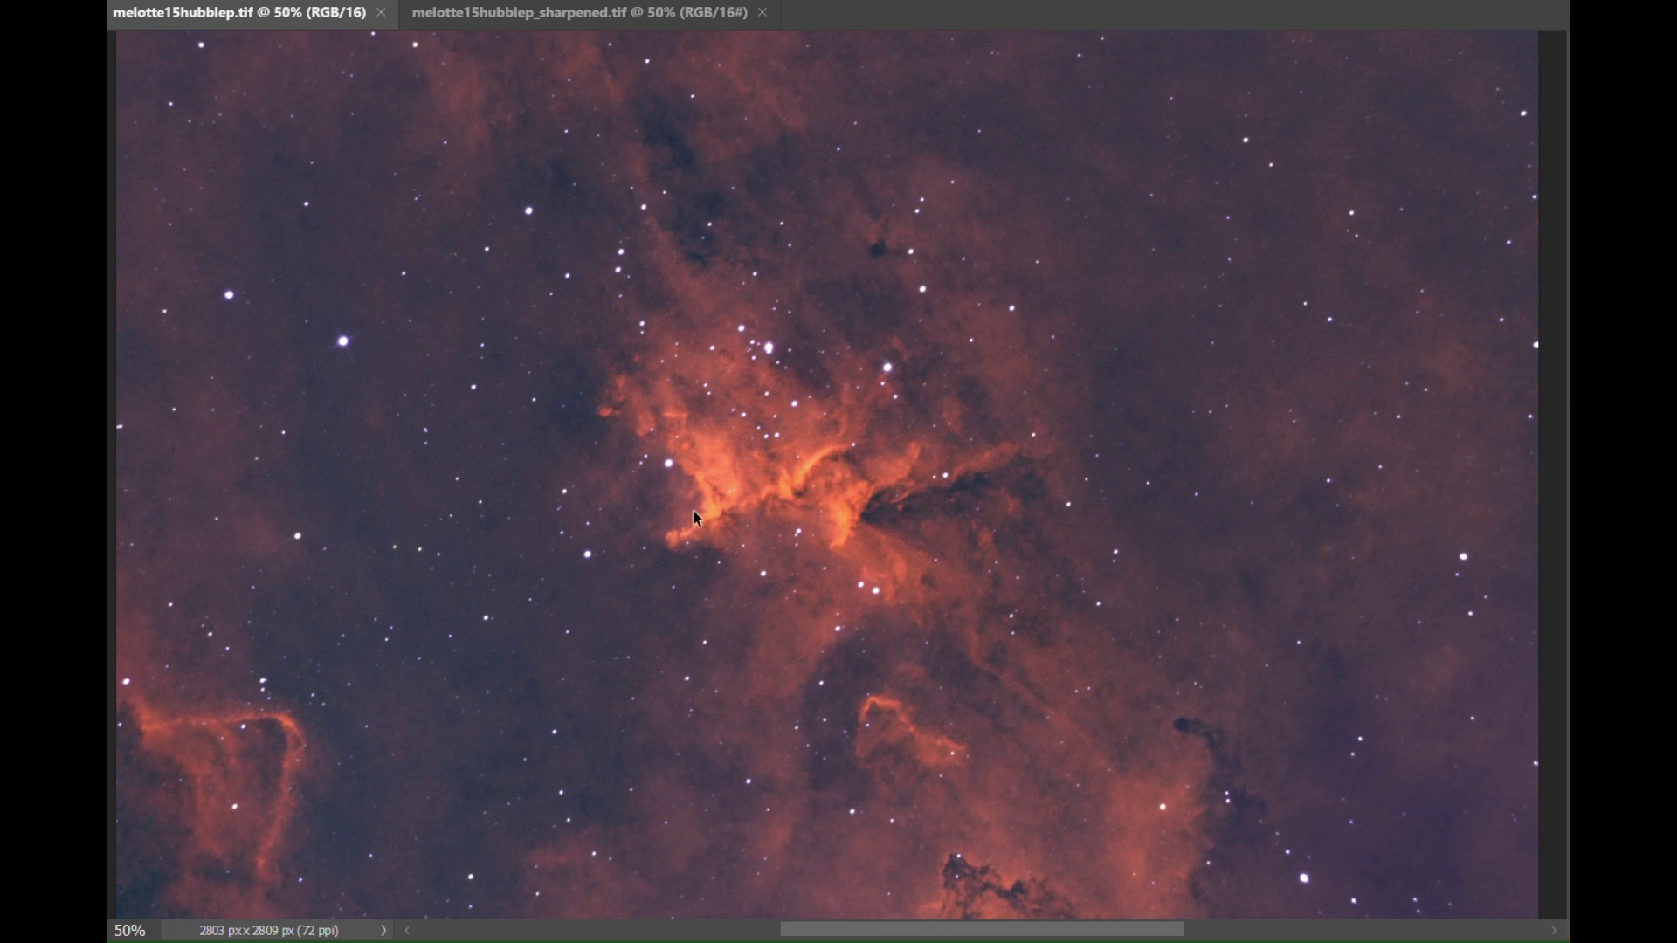
left_click(566, 24)
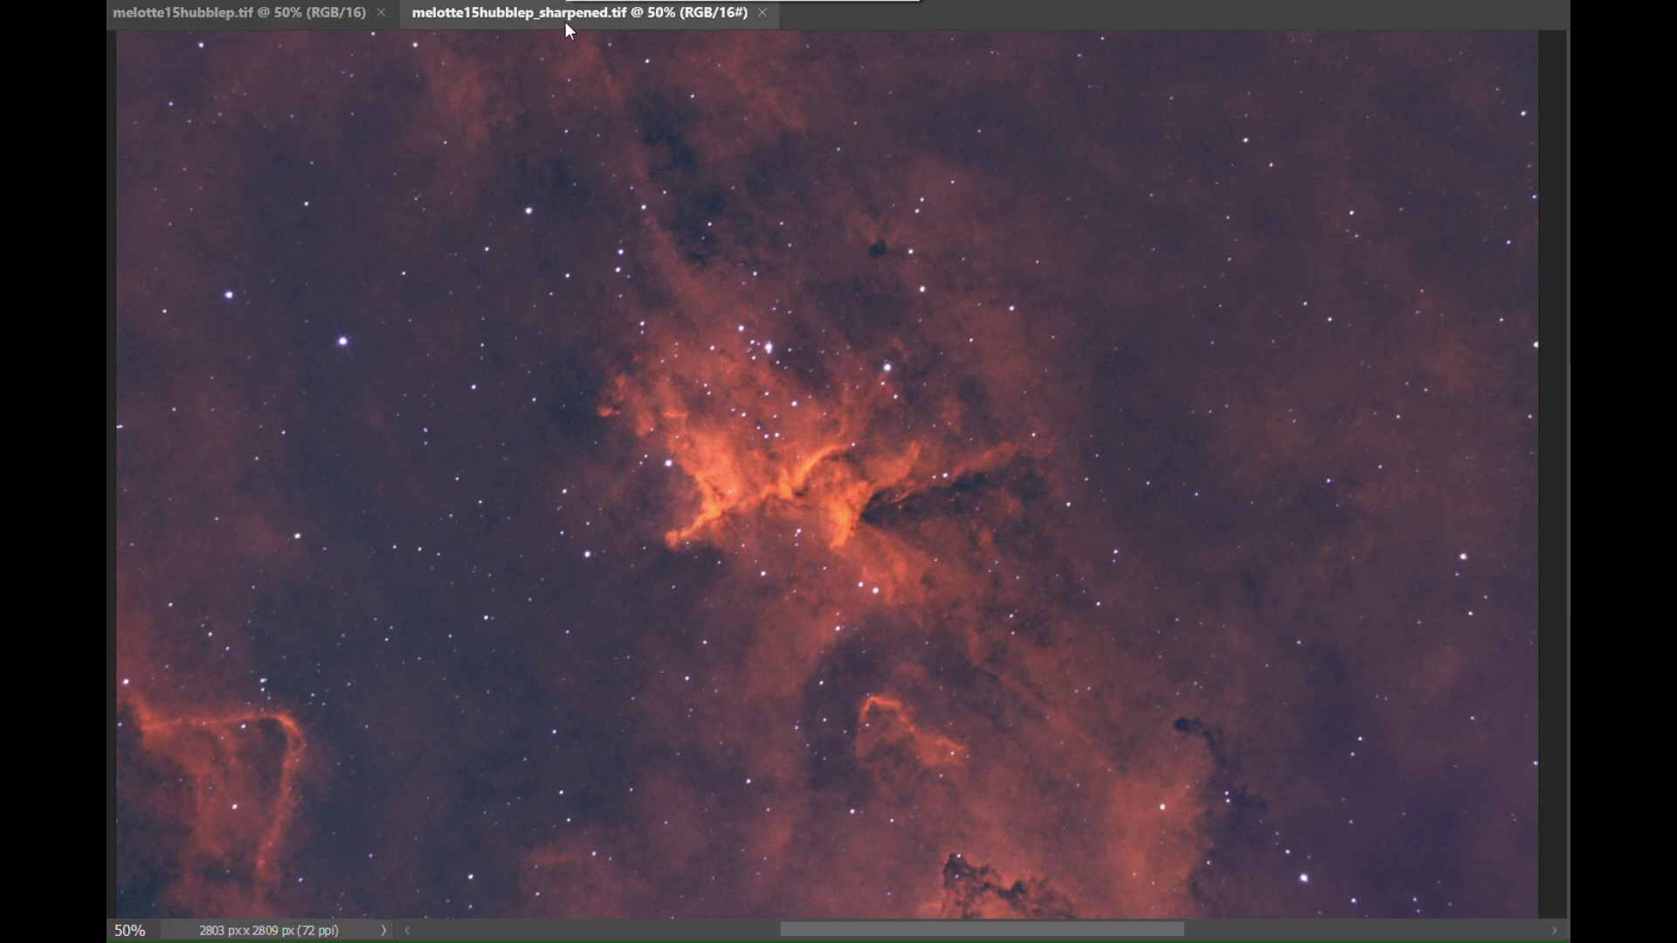
left_click(337, 17)
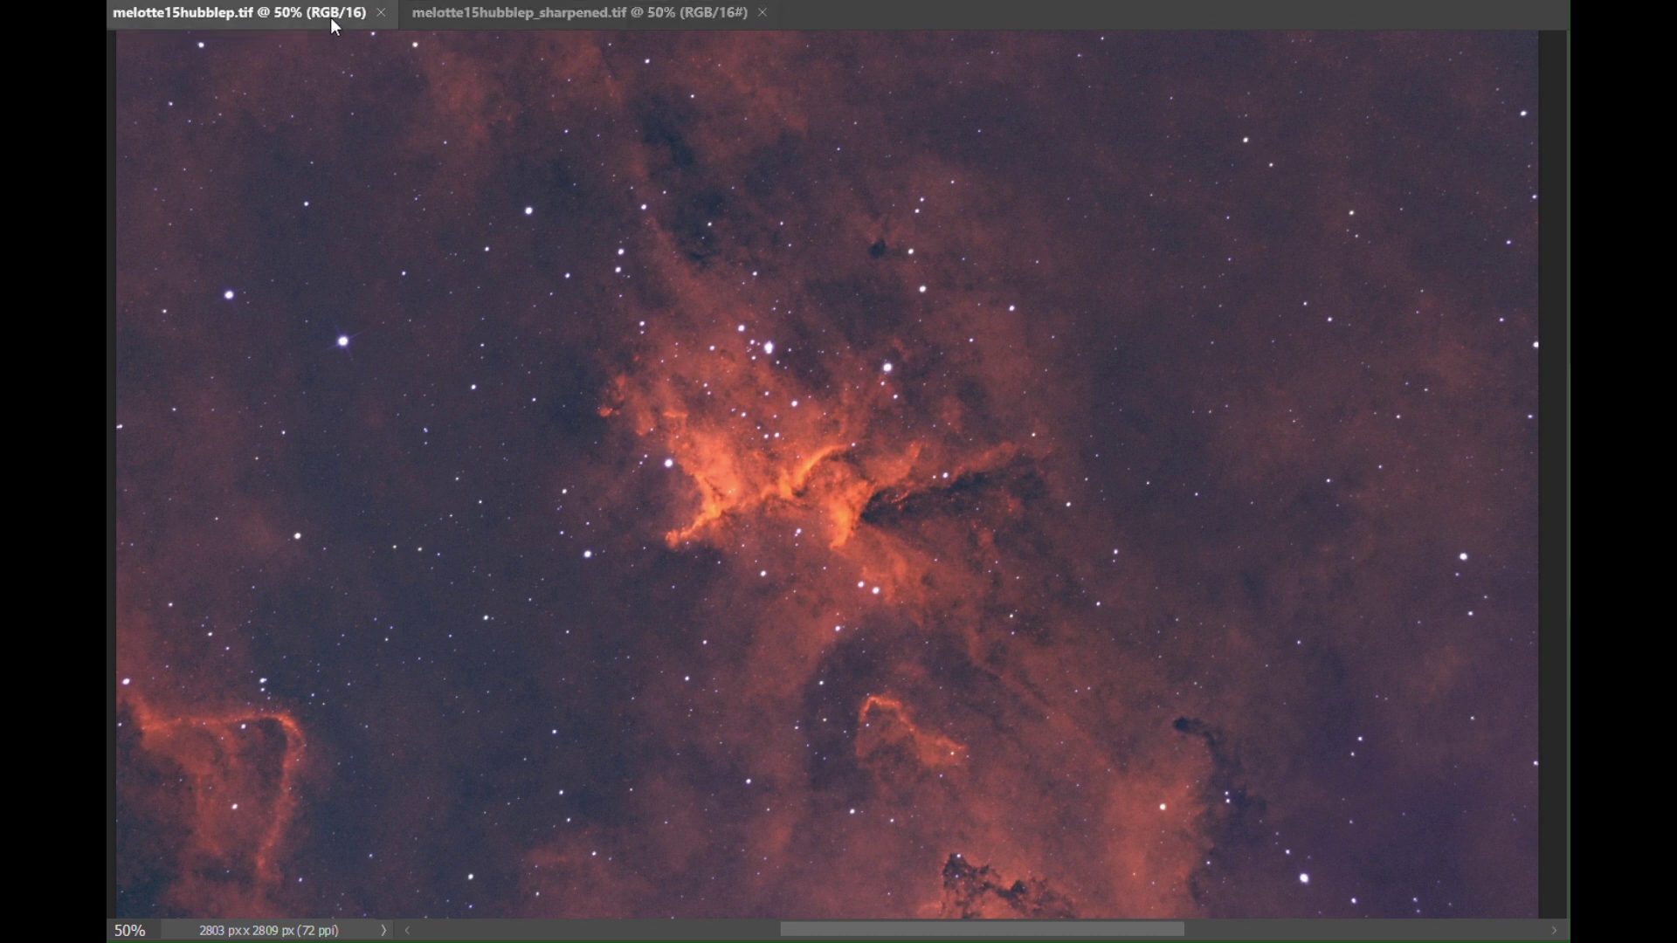
left_click(448, 13)
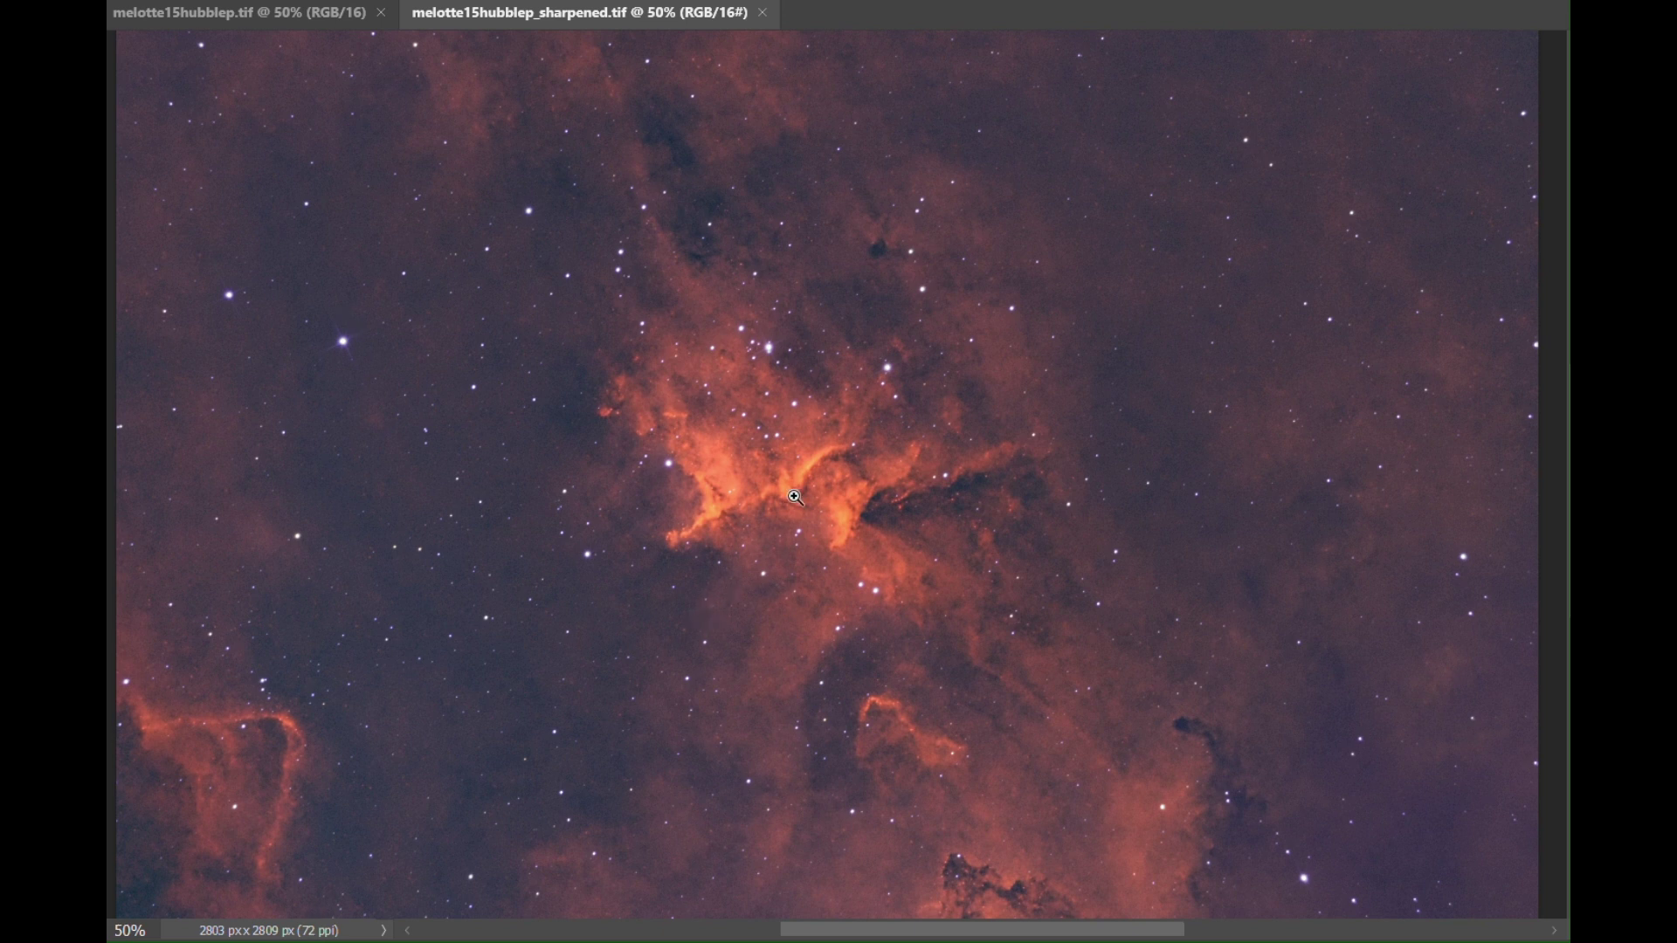
Step: Zoom both the sharpened and original Melotte 15 images to 100% on the nebula core
left_click(769, 501)
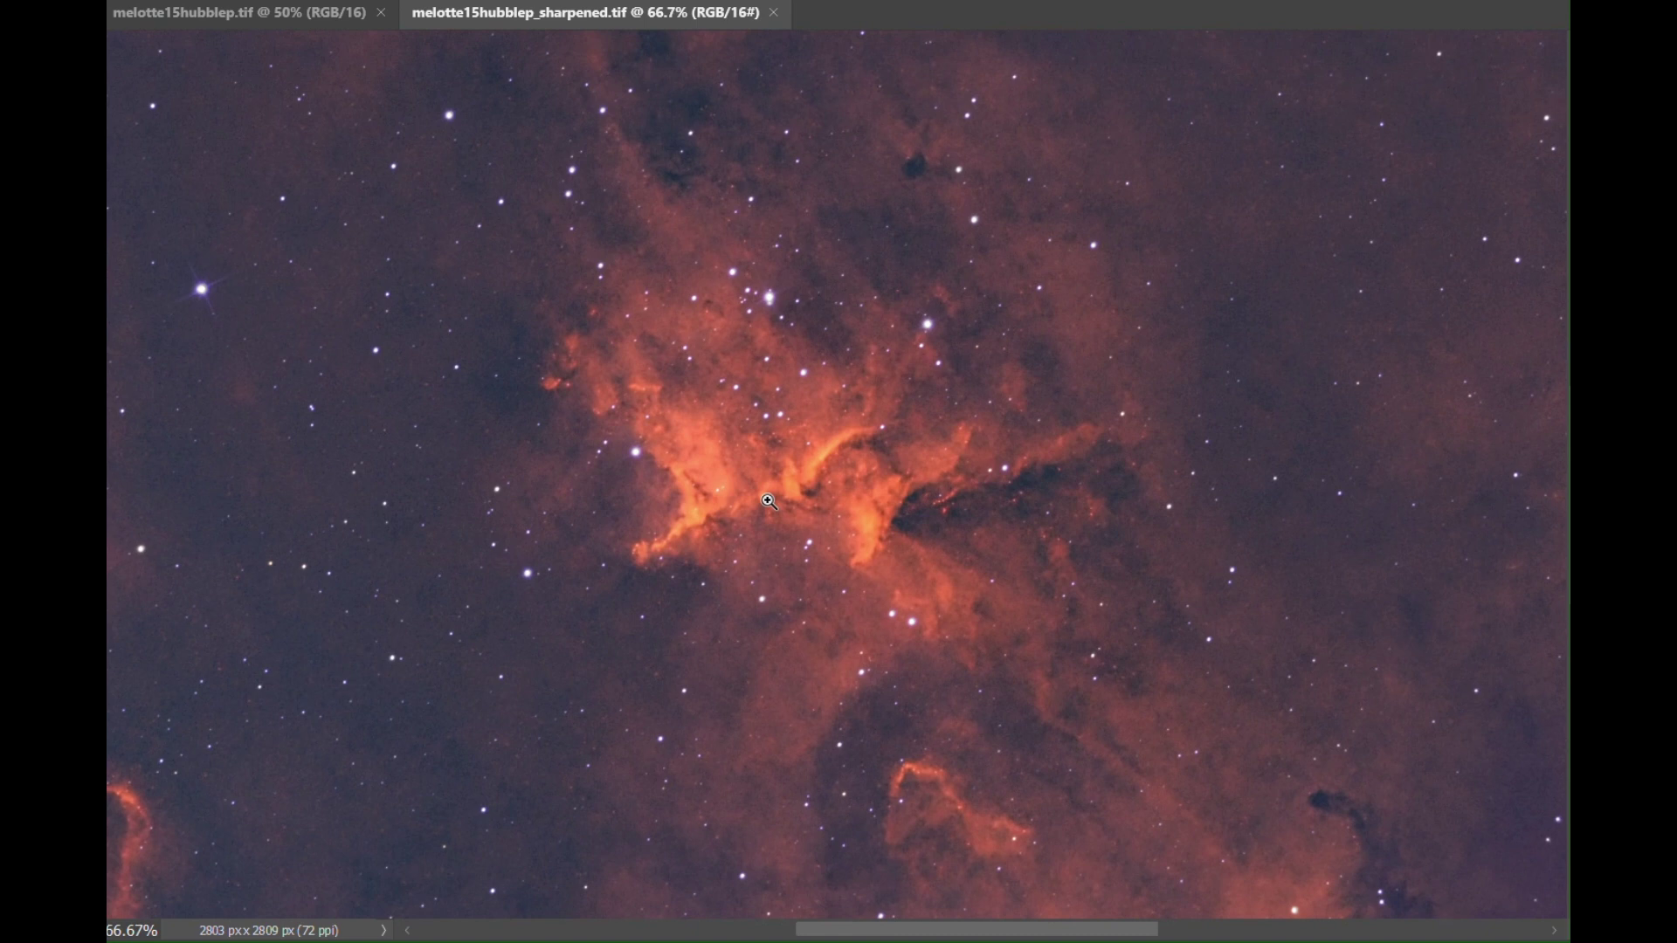
left_click(768, 501)
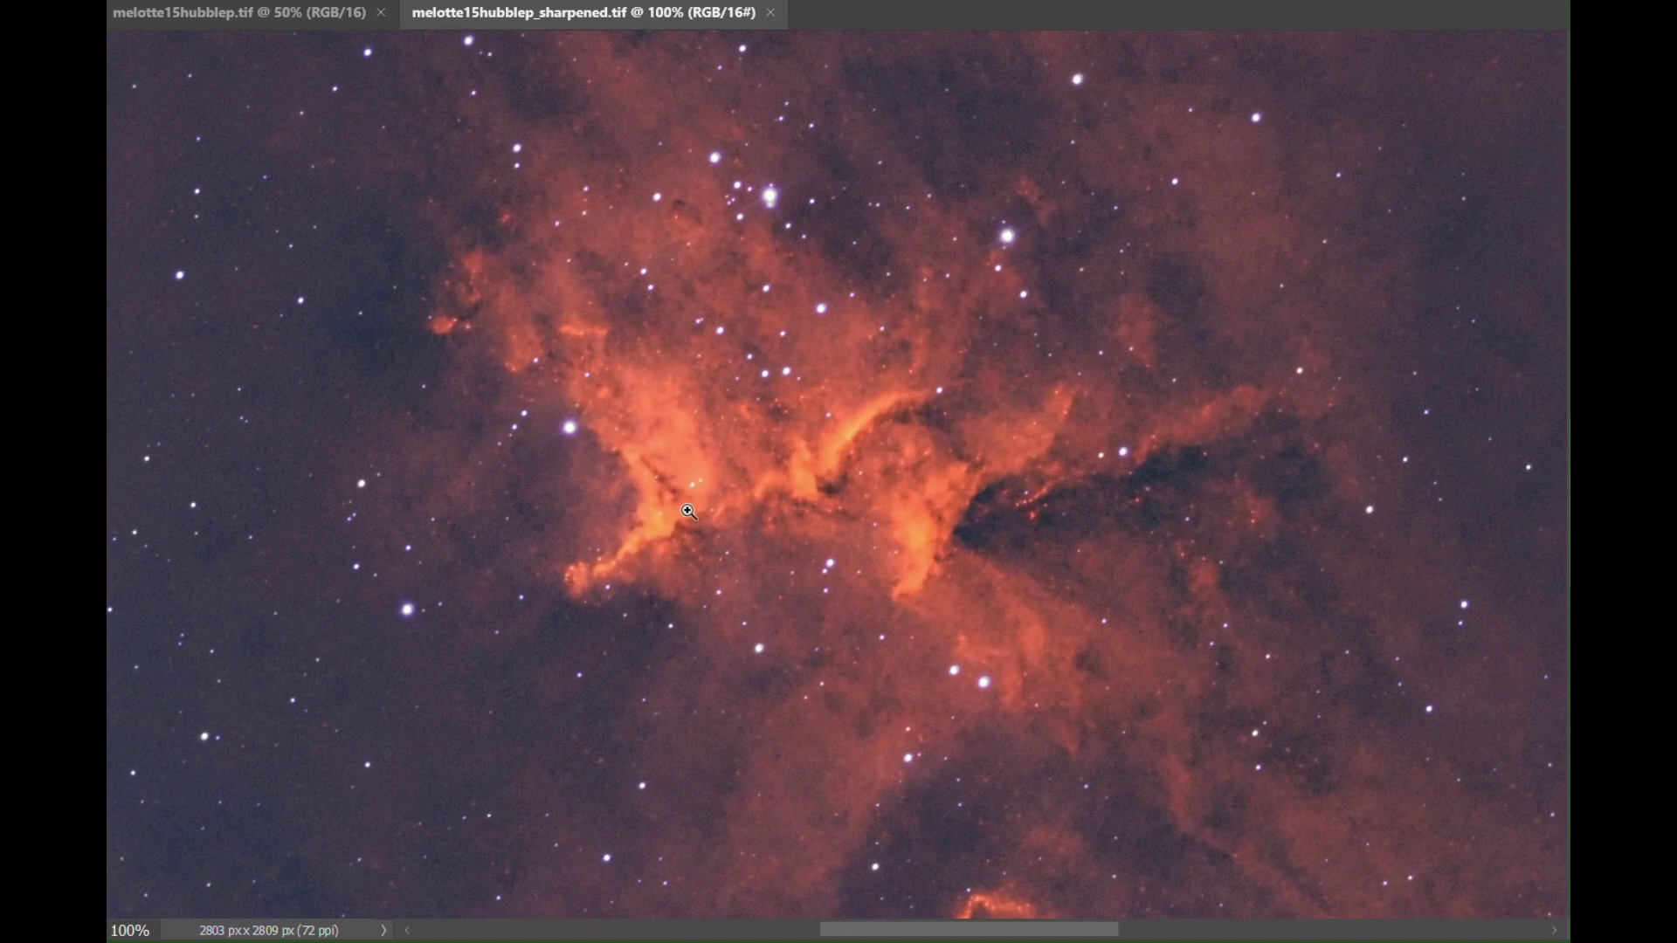
left_click(333, 12)
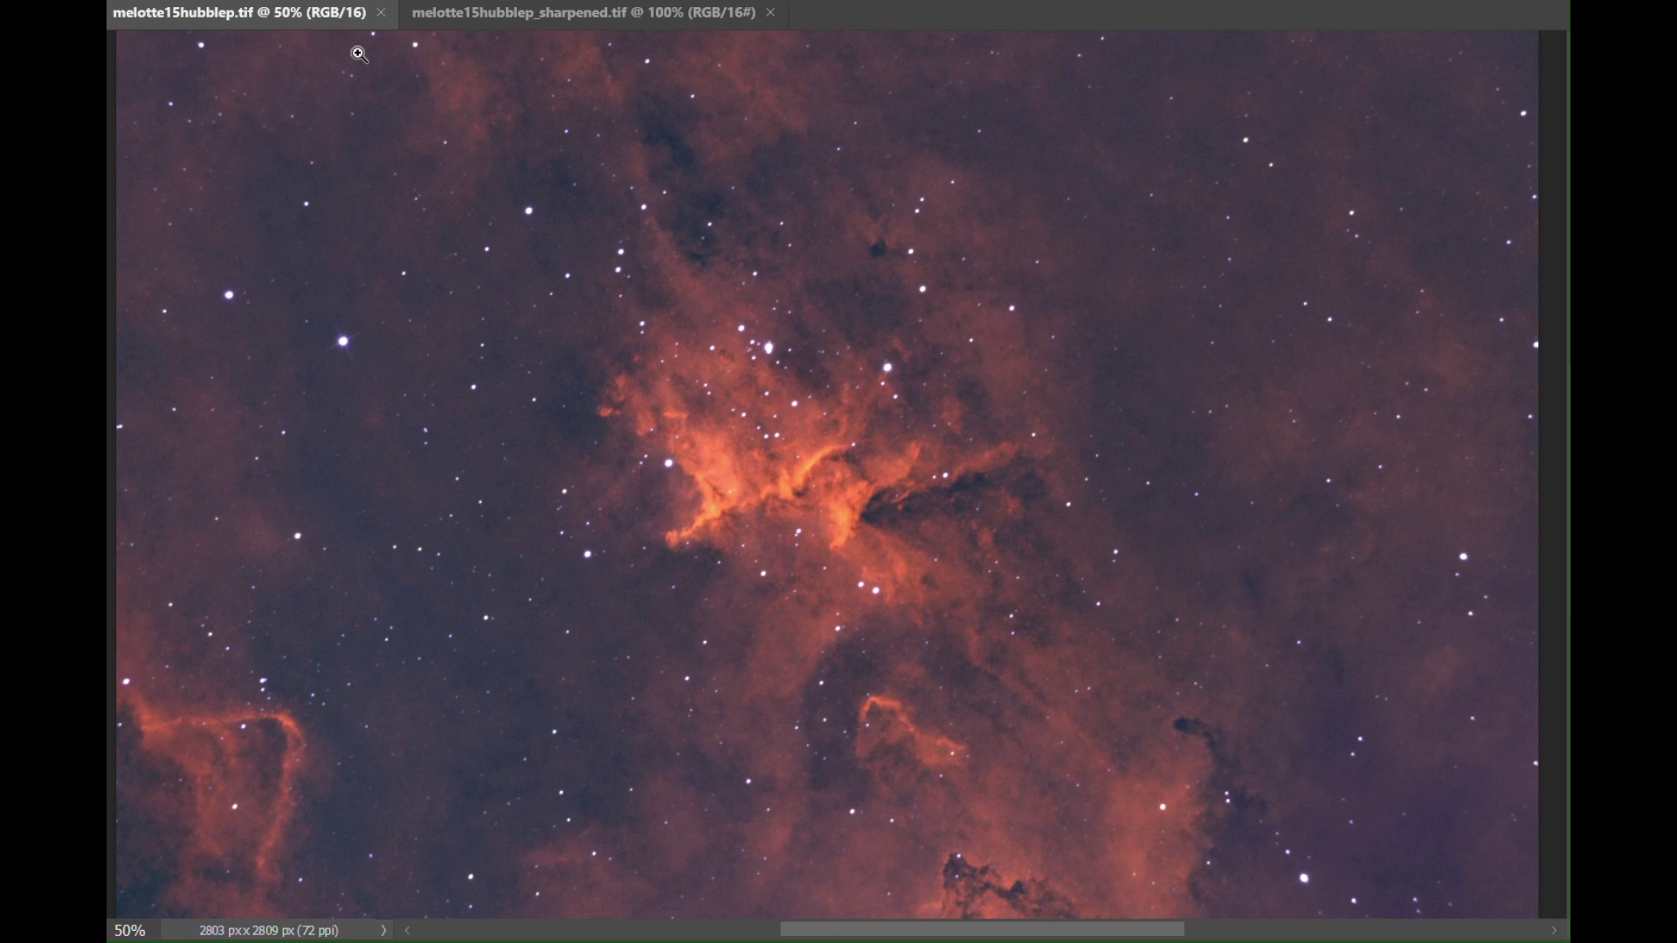
left_click(772, 508)
left_click(772, 508)
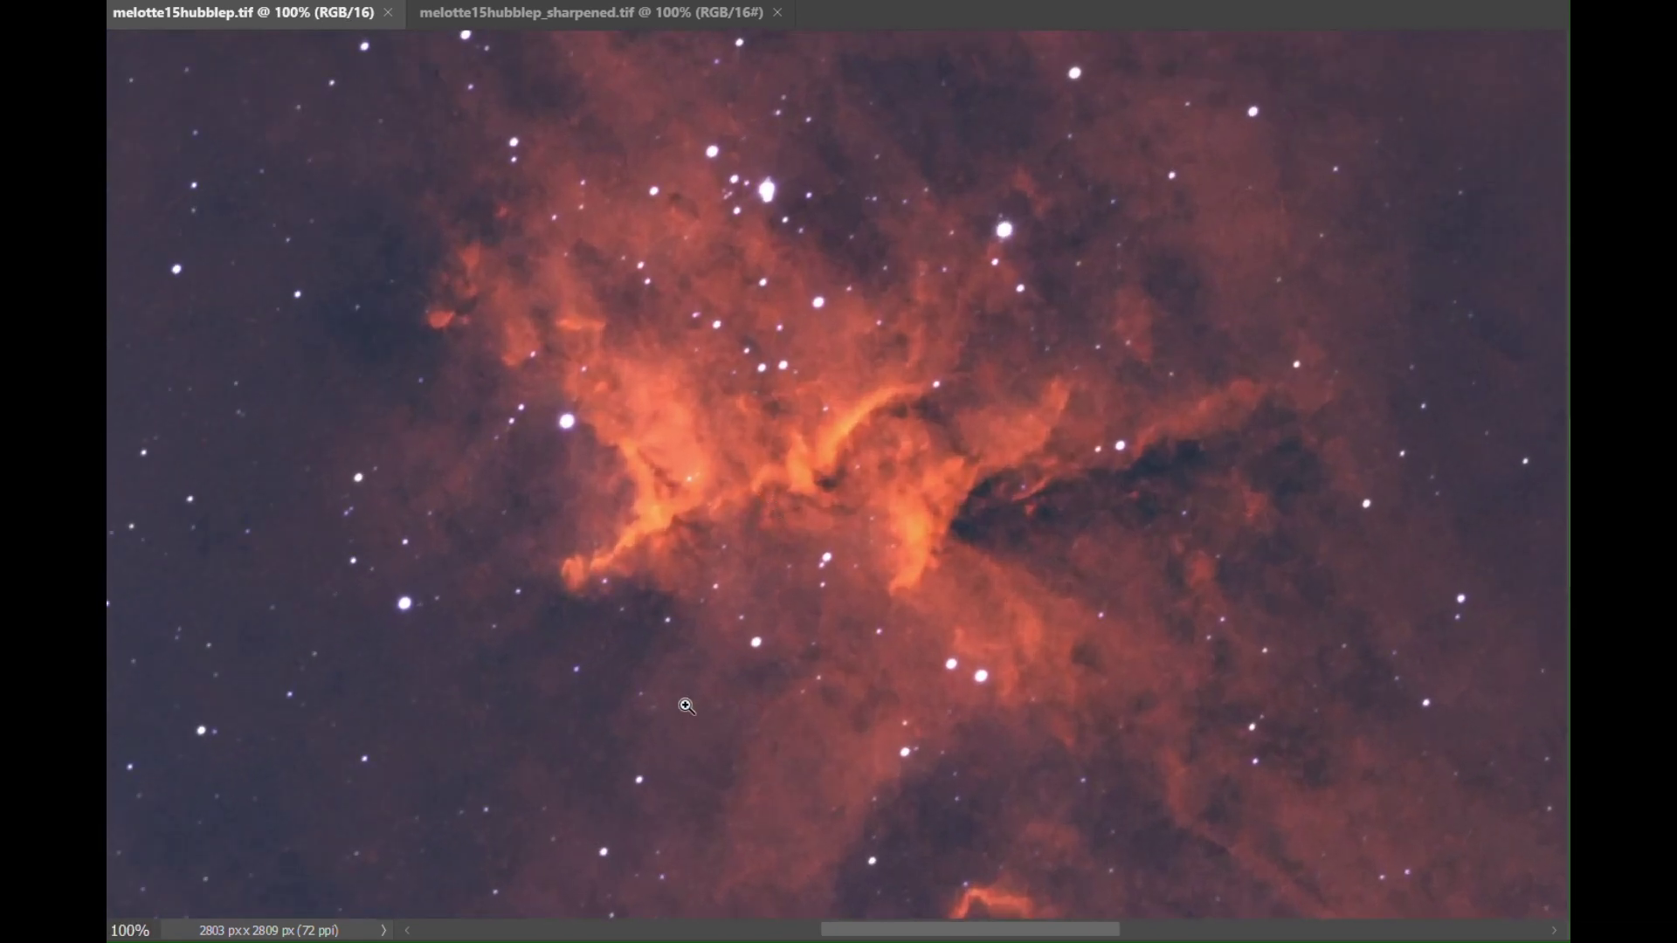
Step: Compare the two Melotte 15 versions at 100%, ending on the sharpened one
left_click(505, 24)
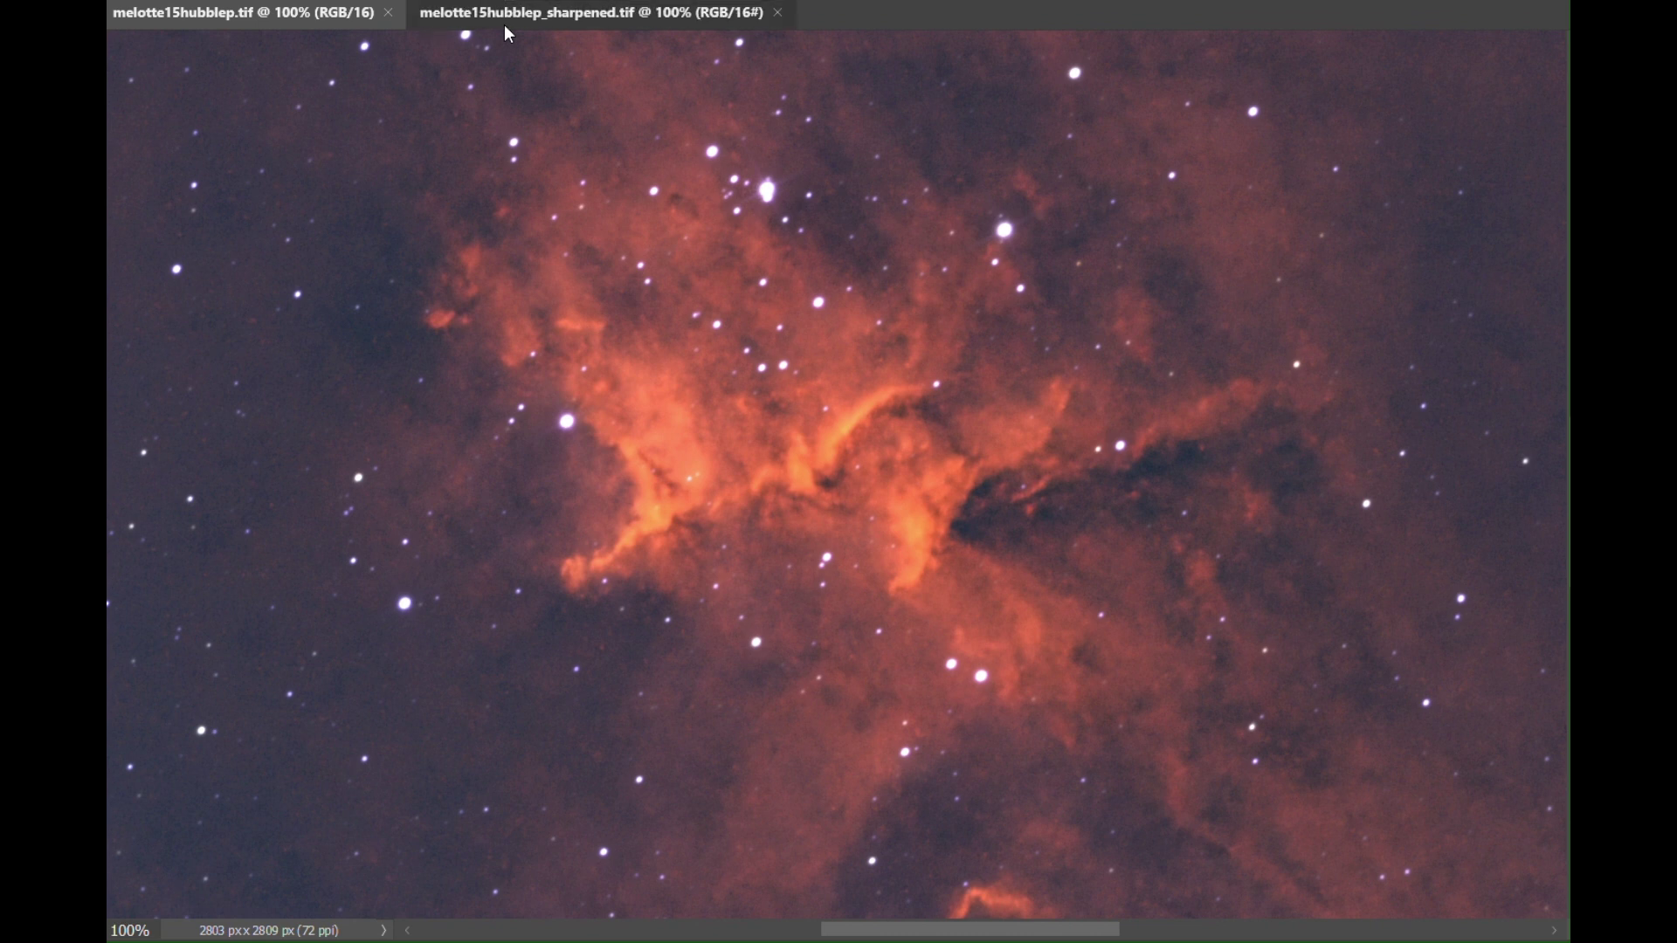
left_click(354, 26)
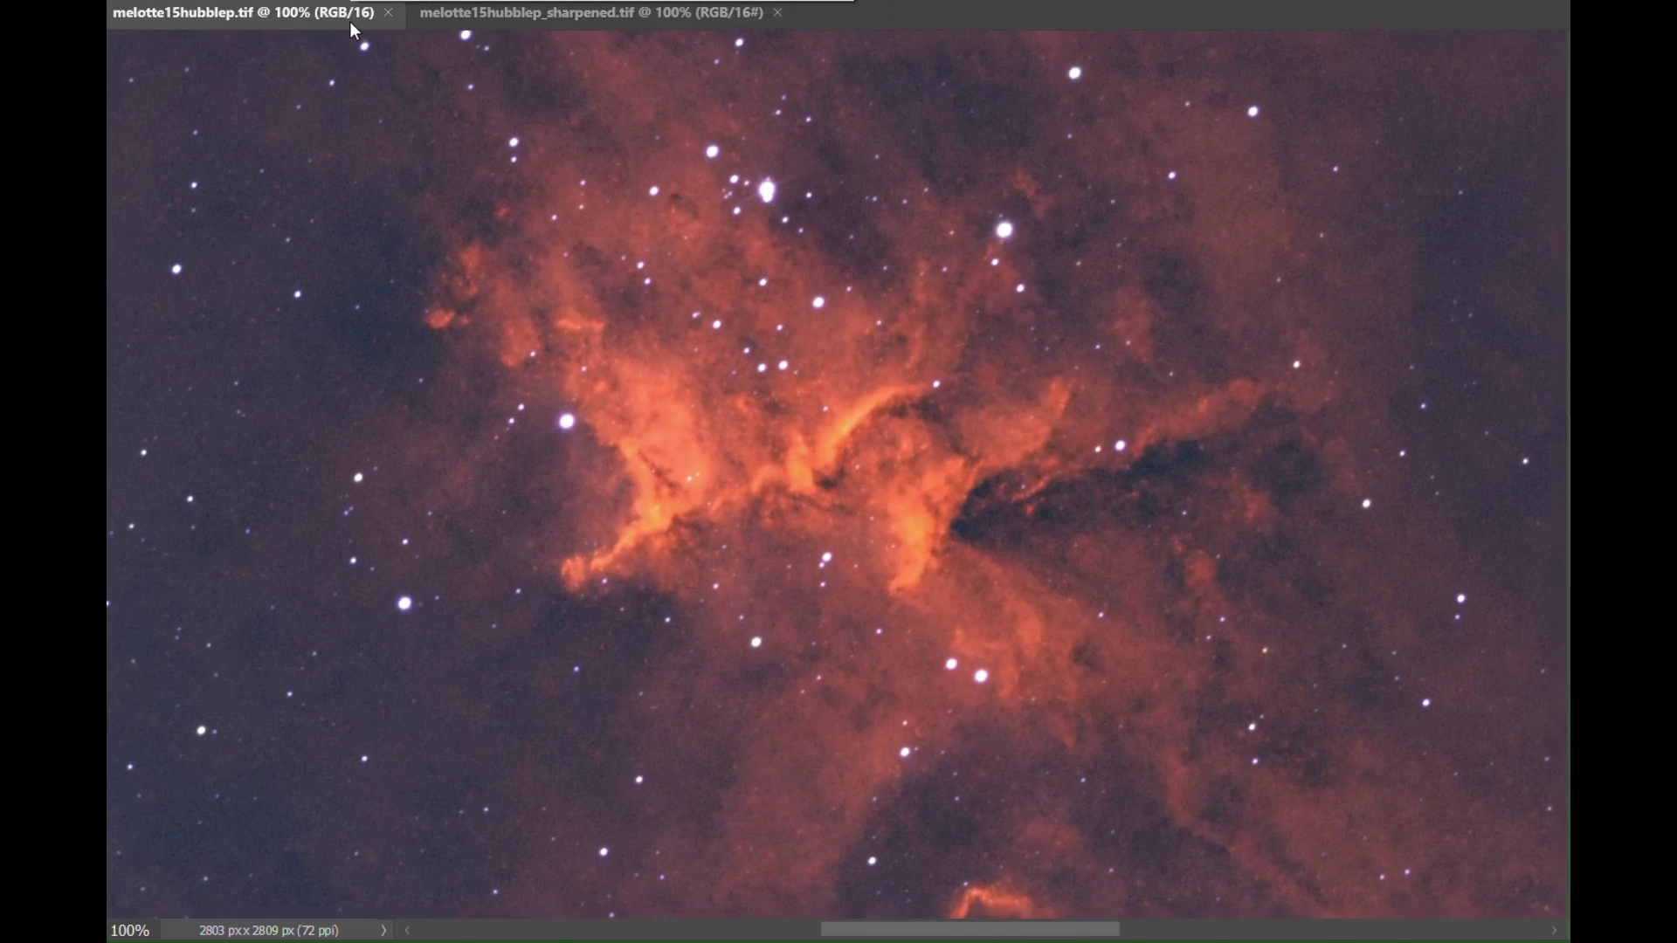
left_click(435, 20)
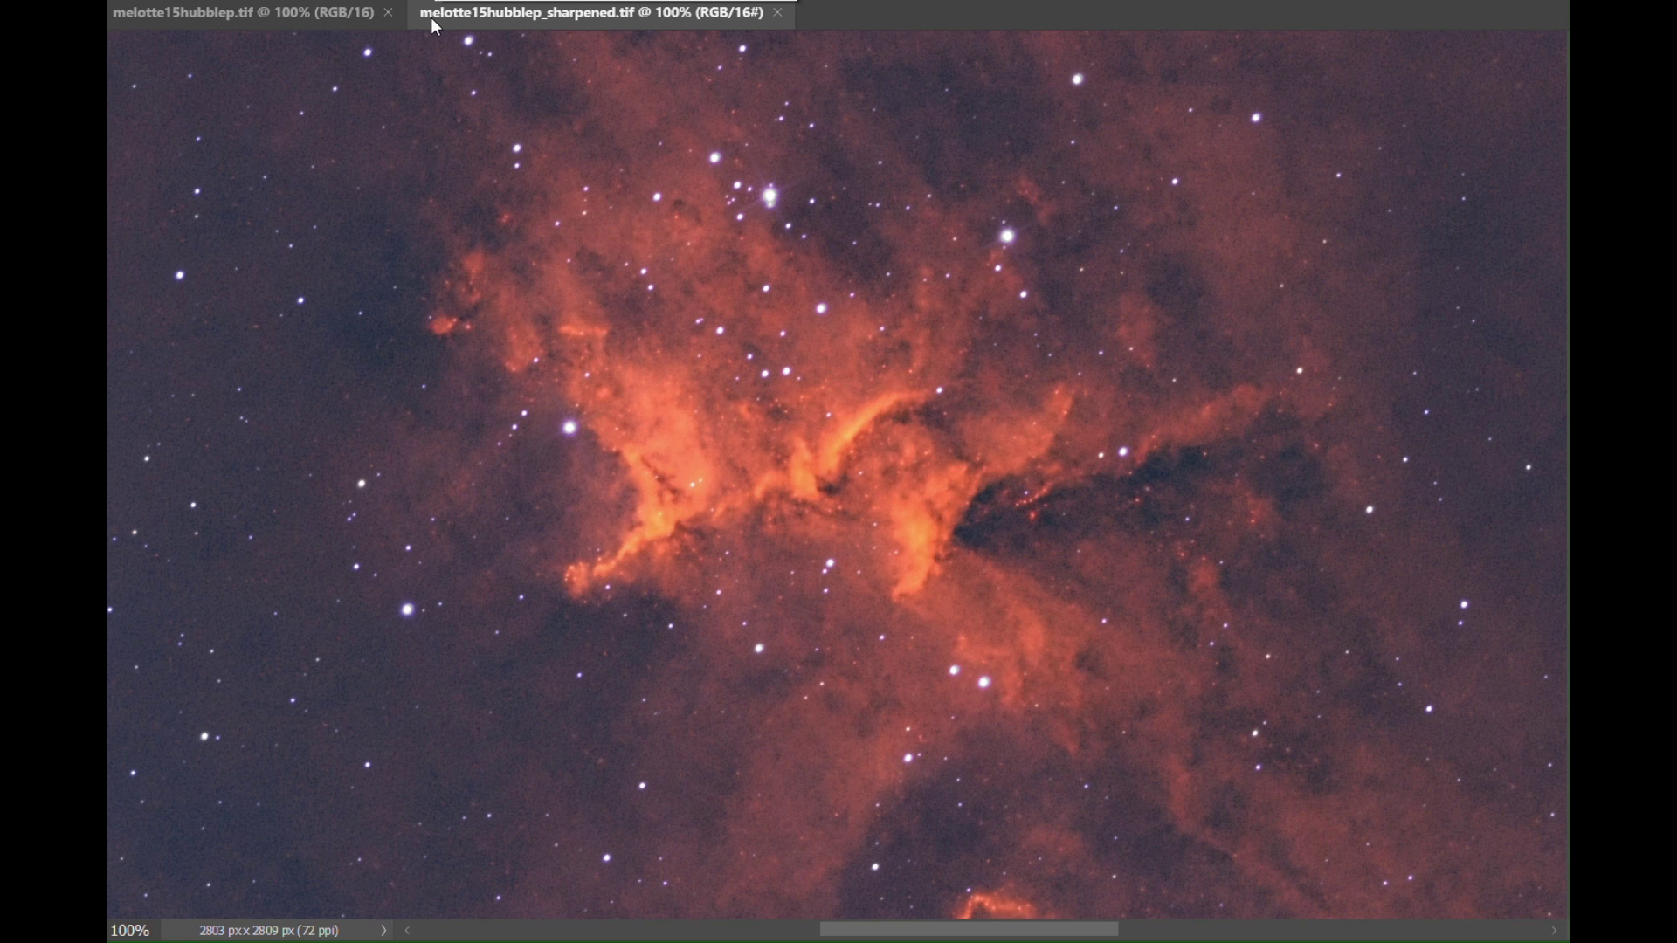
left_click(356, 19)
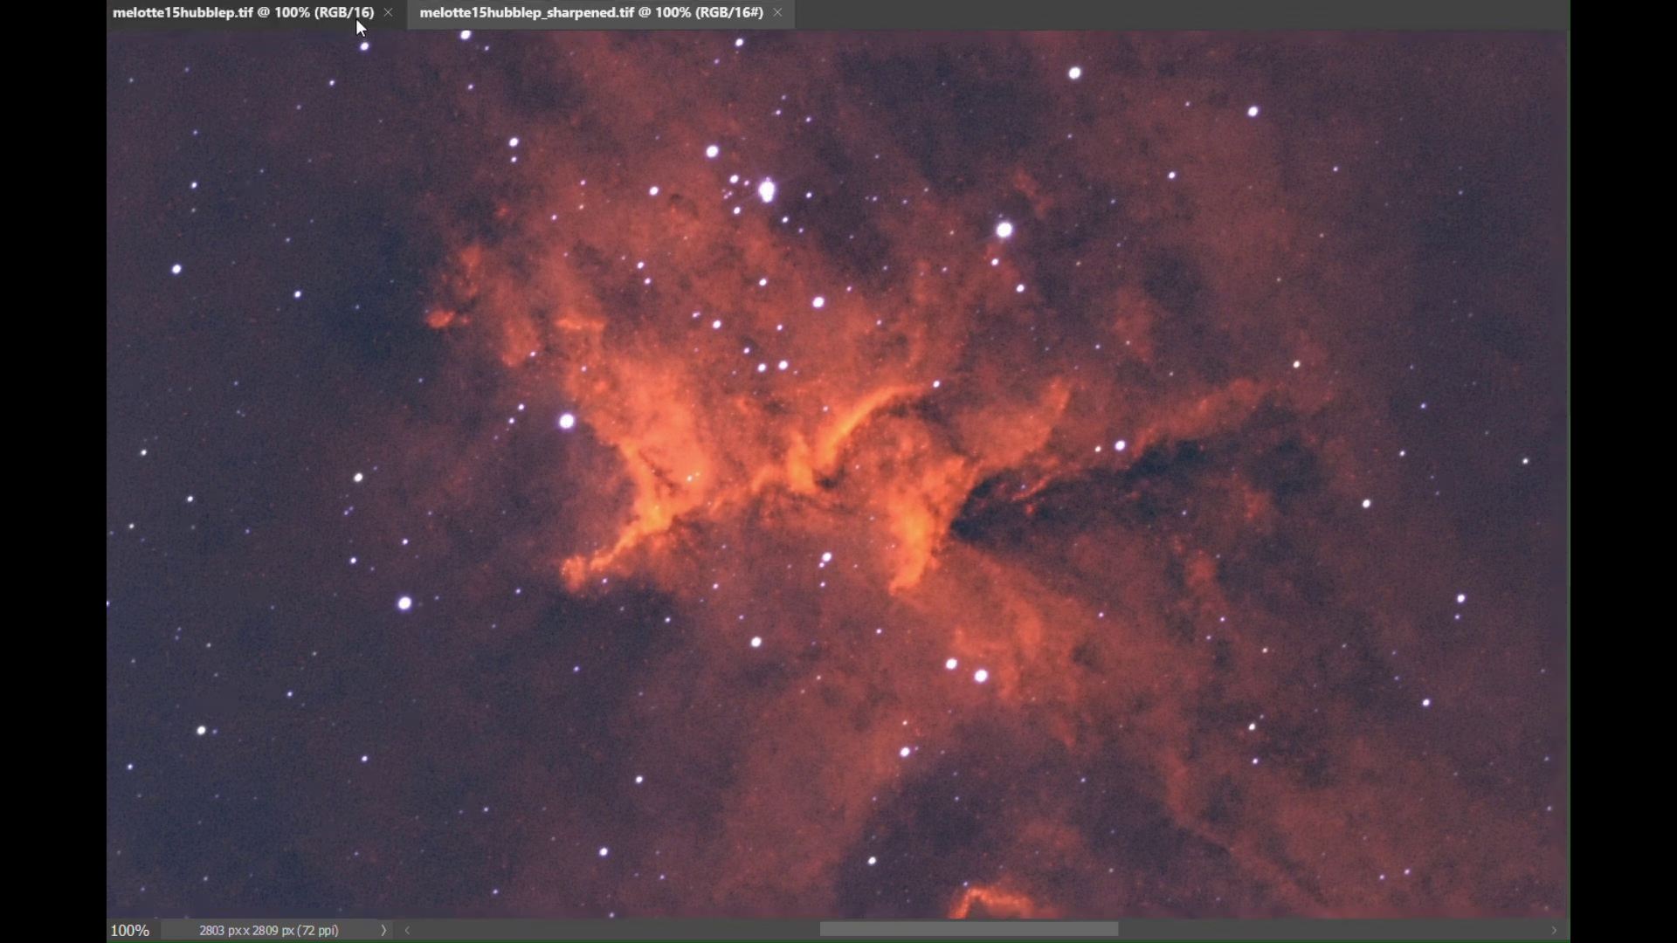
left_click(443, 13)
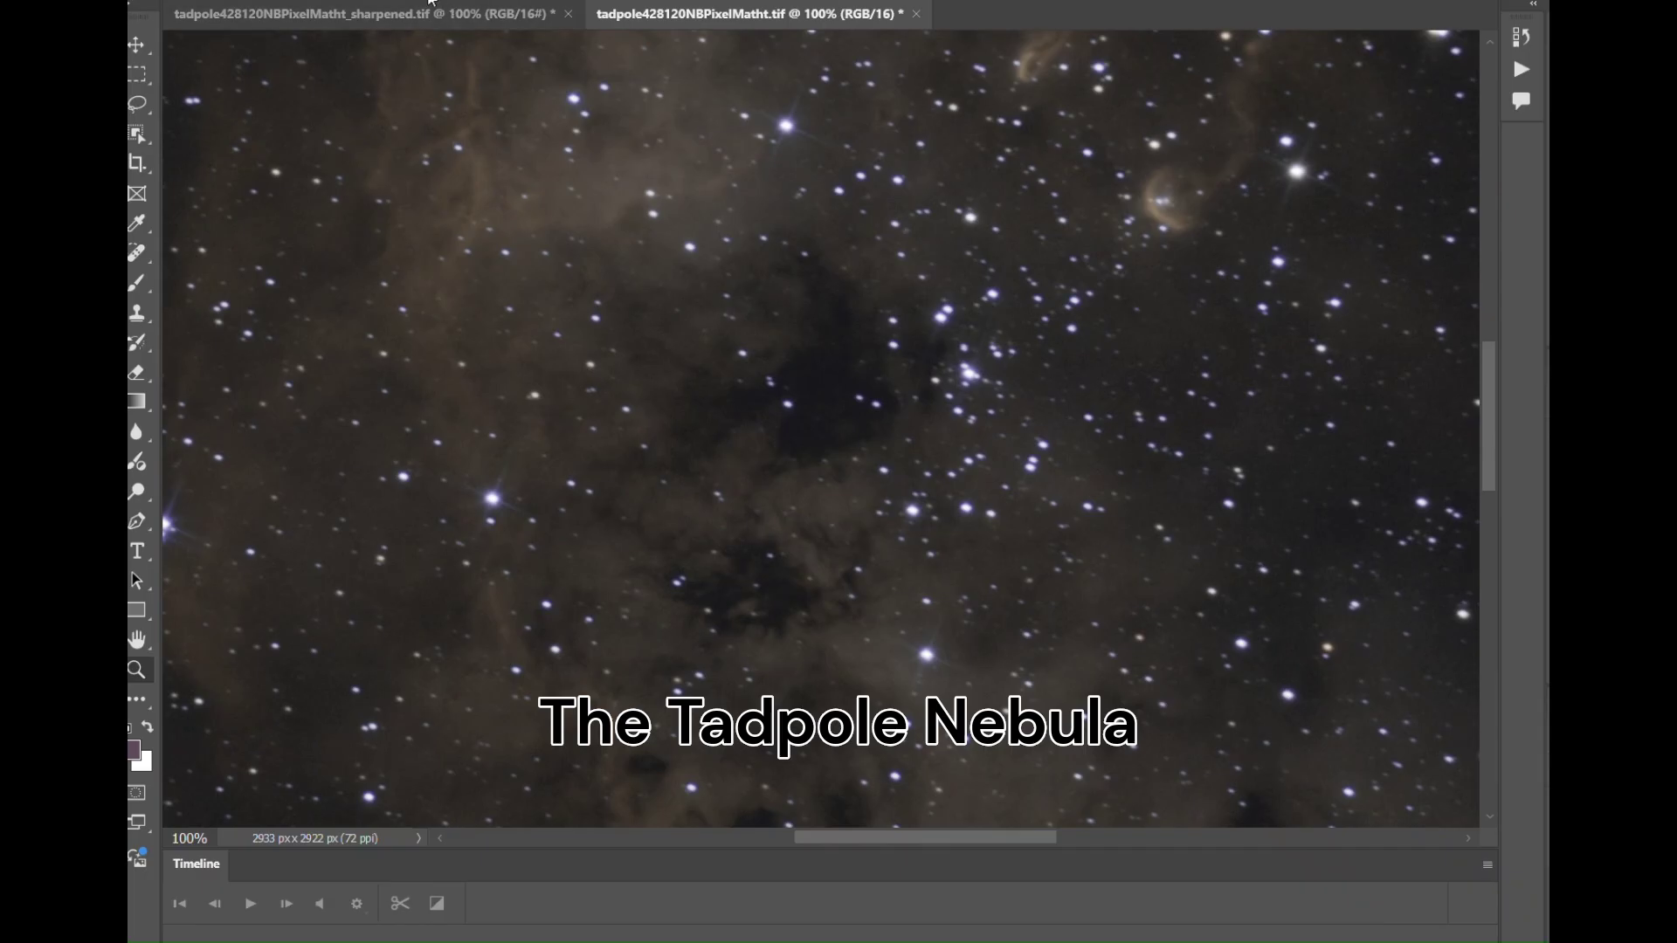
Step: Alternate between the tadpole428120NBPixelMatht.tif and tadpole428120NBPixelMatht_sharpened.tif tabs at 100%, finishing on the sharpened one
left_click(495, 22)
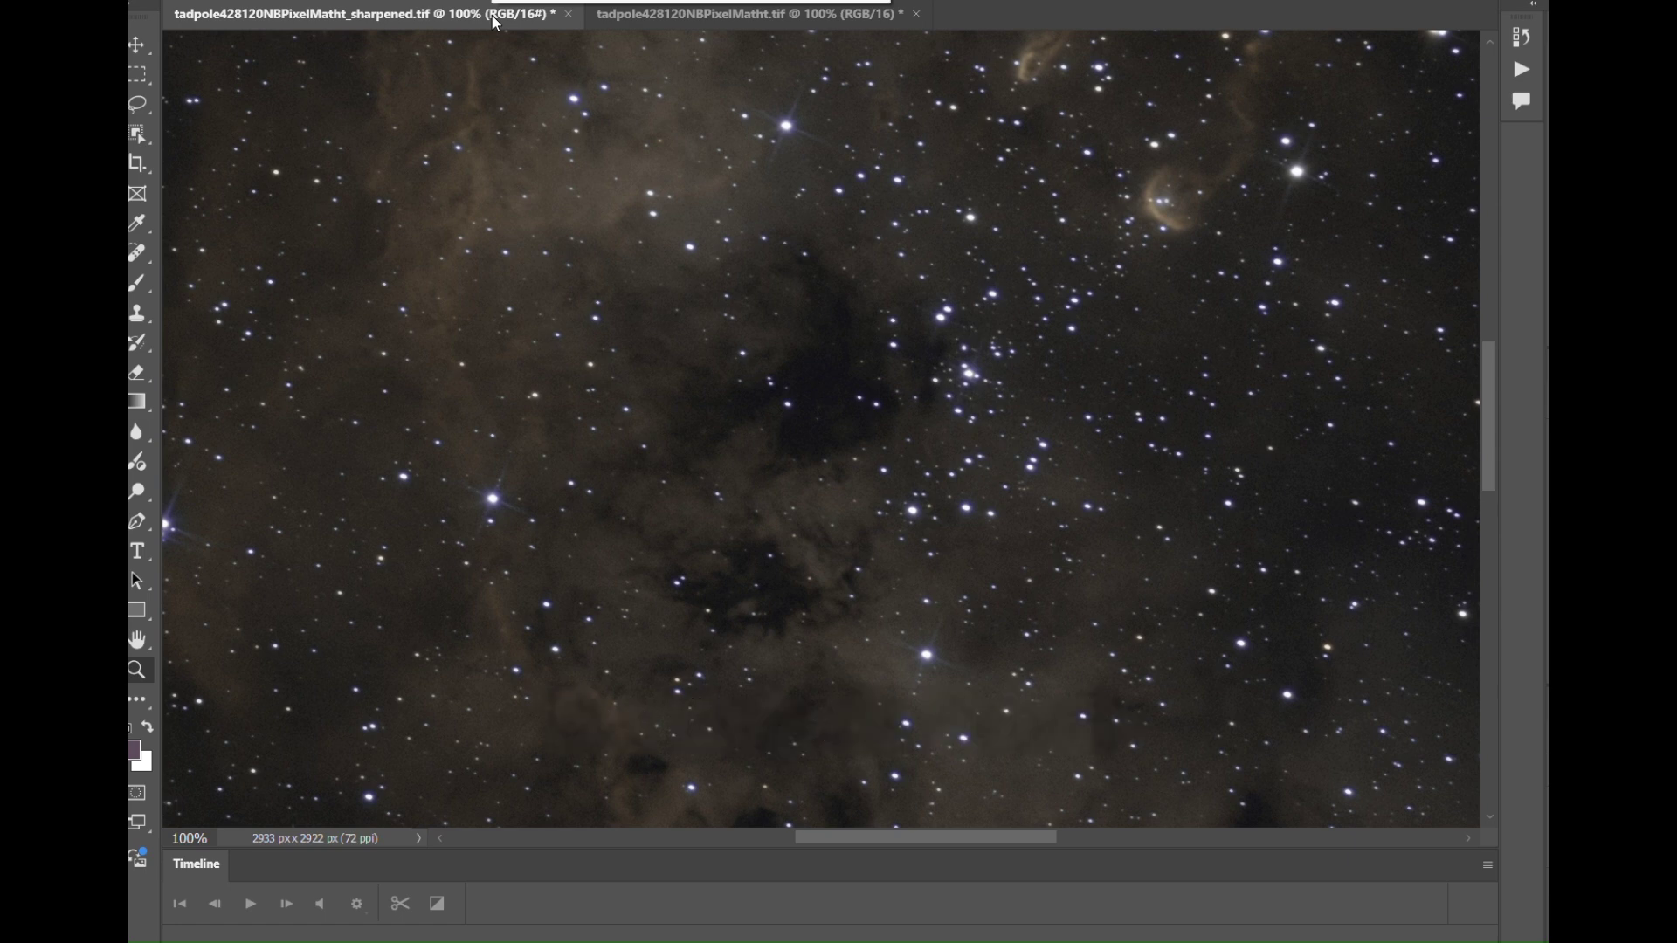
left_click(669, 28)
left_click(669, 28)
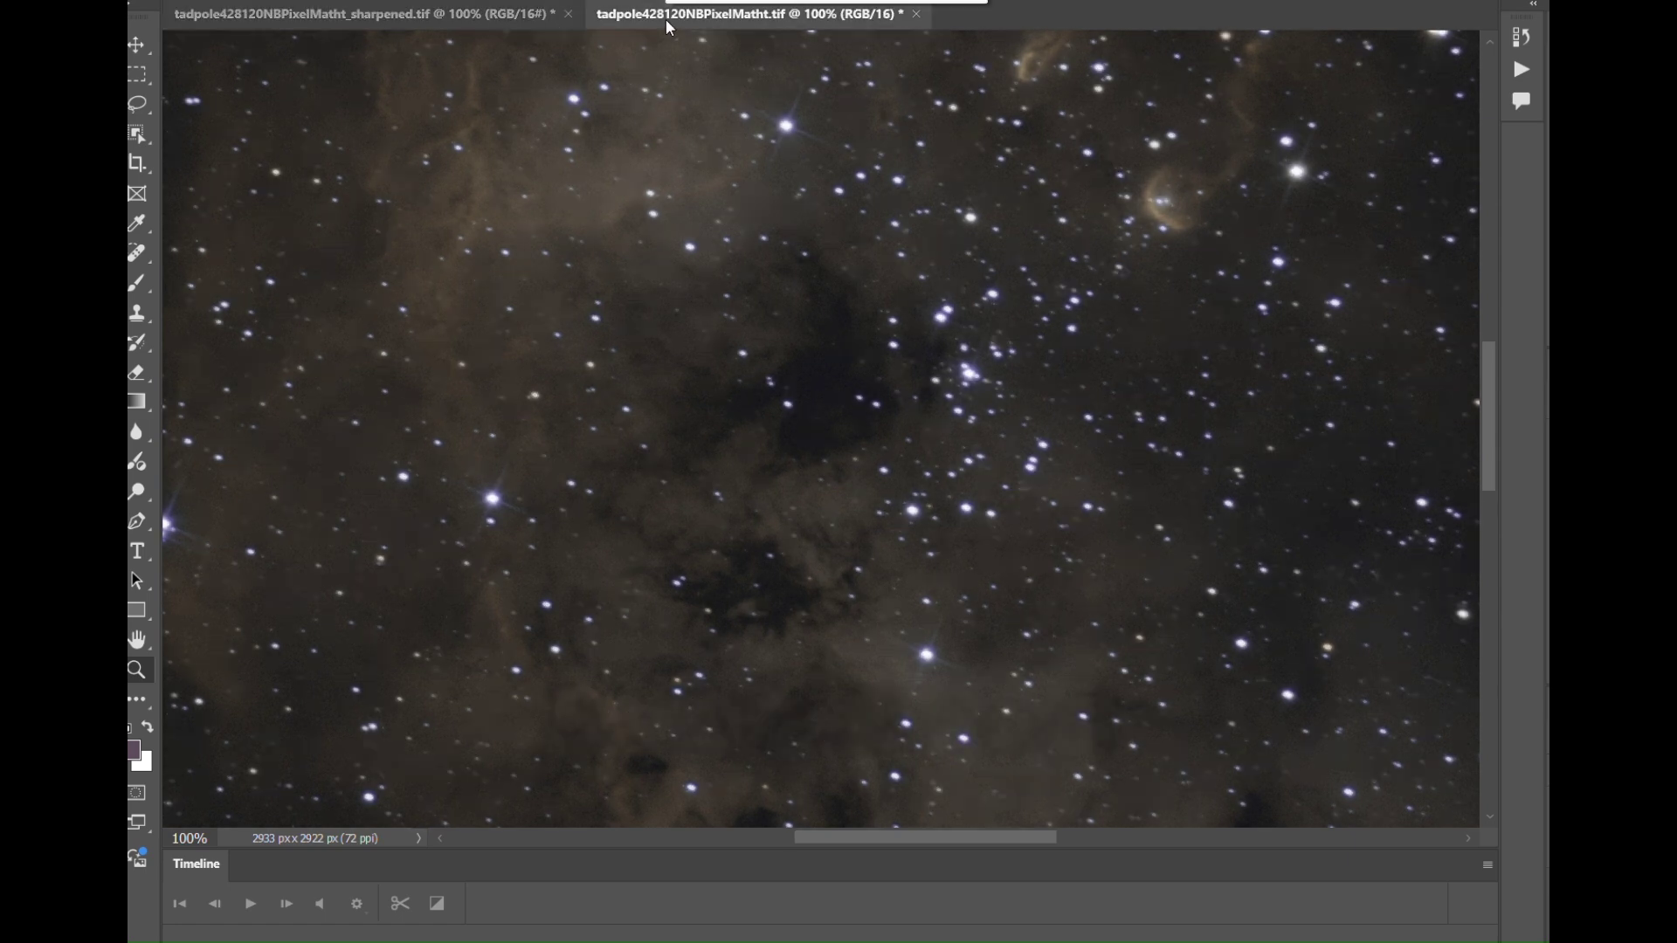
left_click(532, 22)
left_click(609, 24)
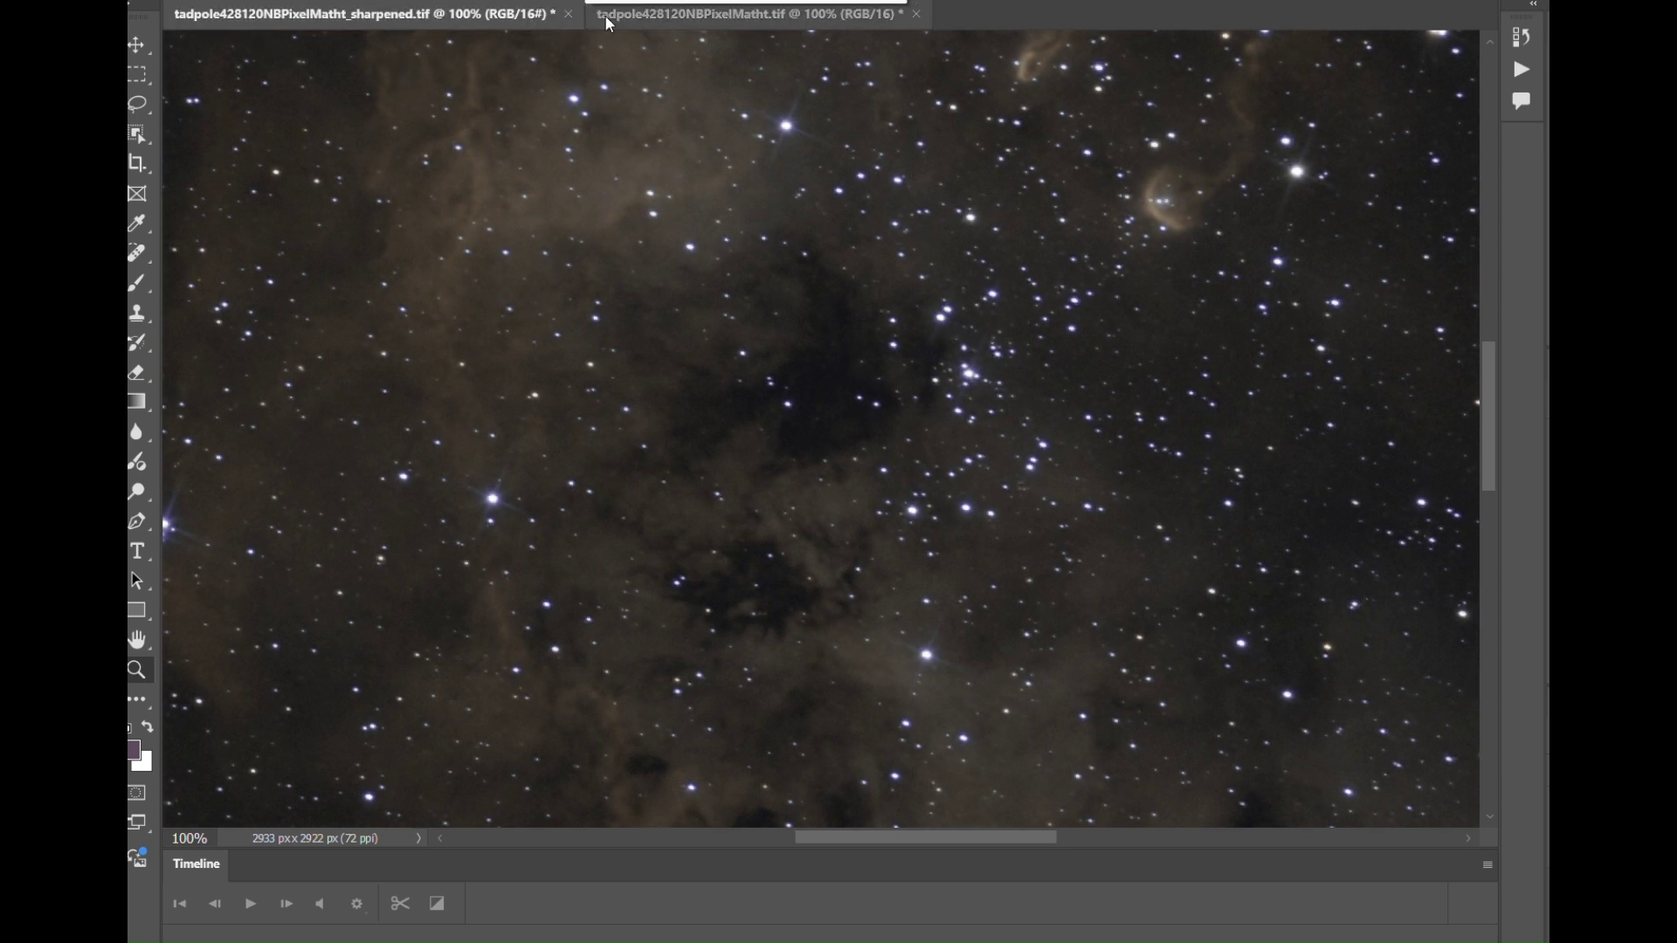
left_click(627, 25)
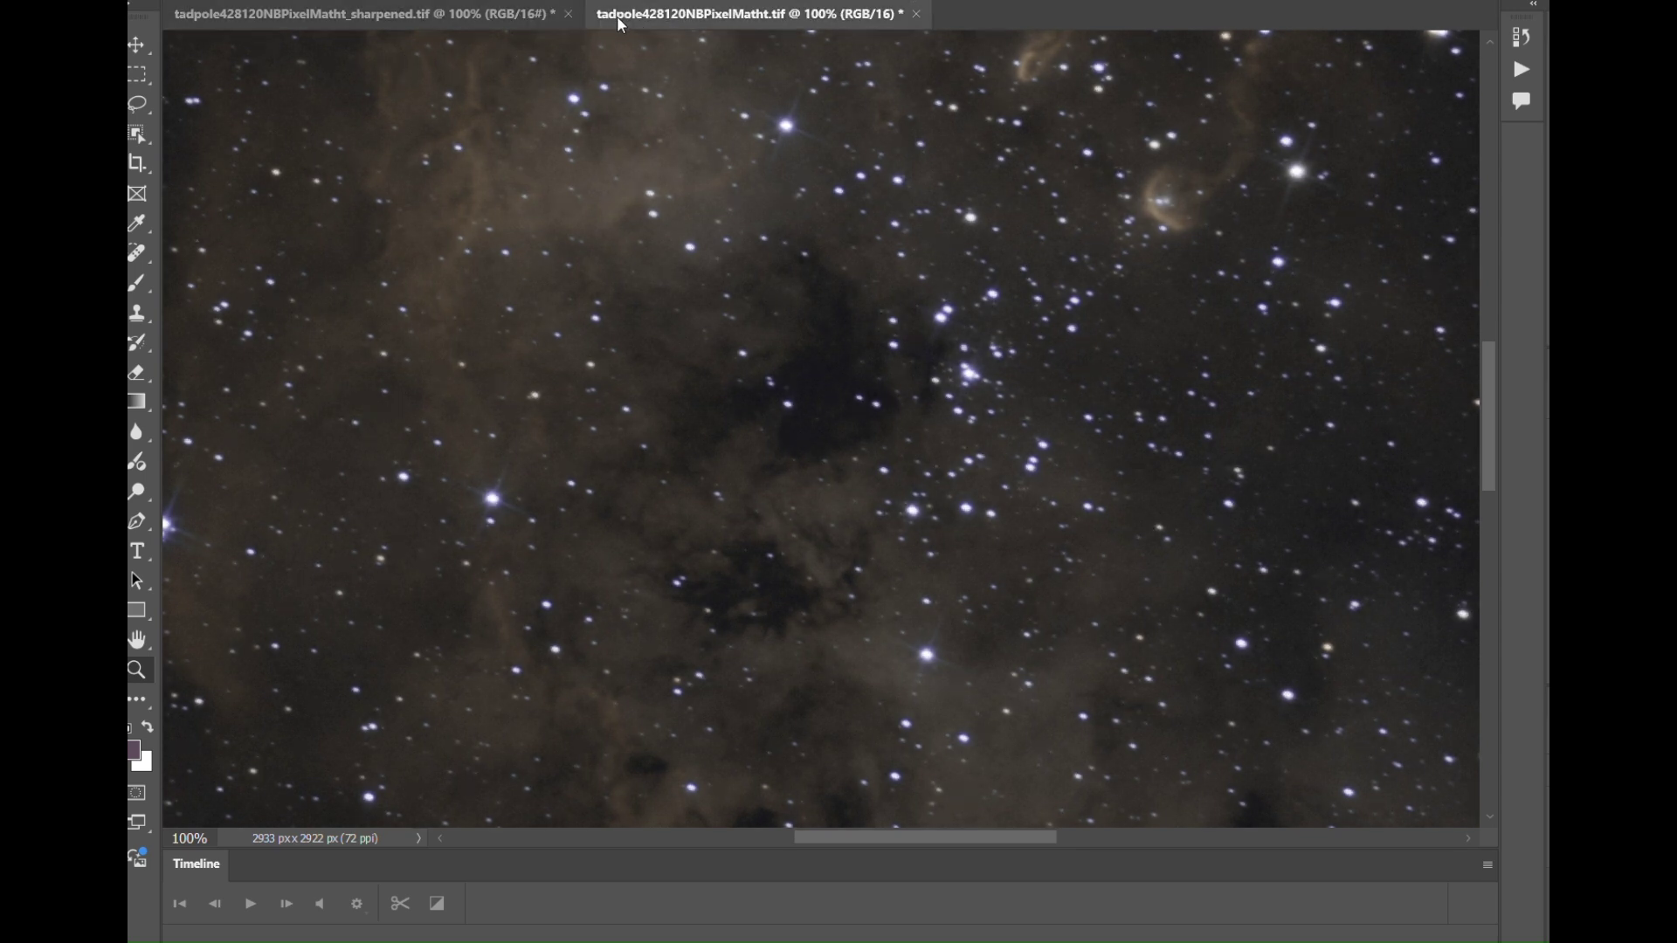
left_click(537, 24)
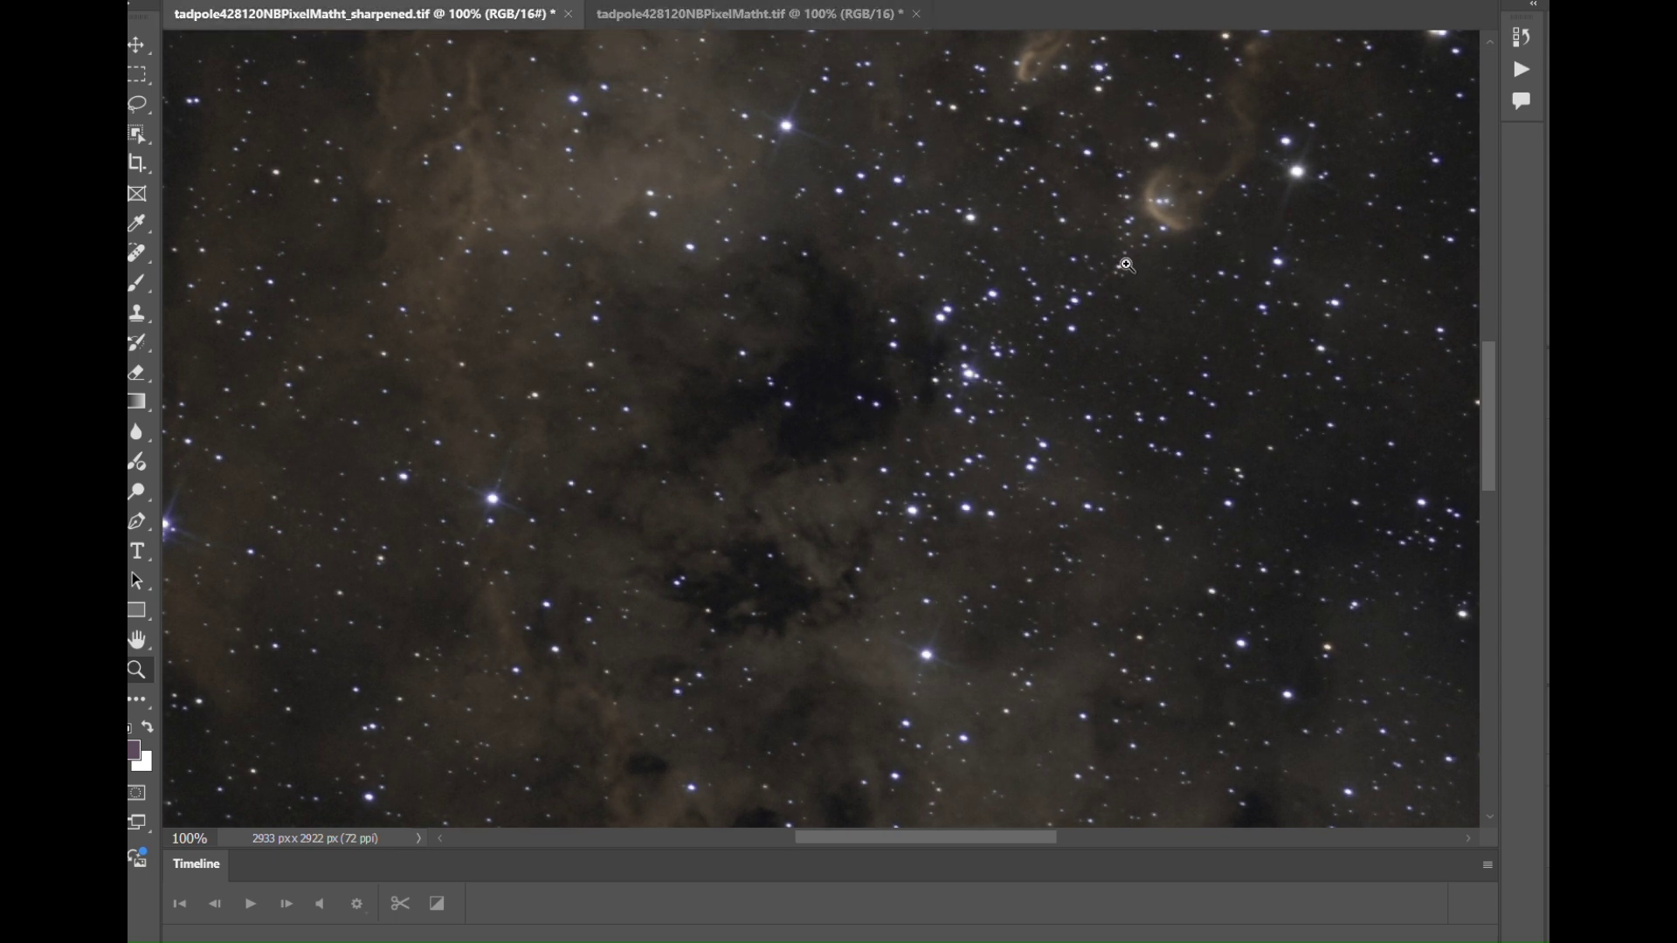
left_click(657, 25)
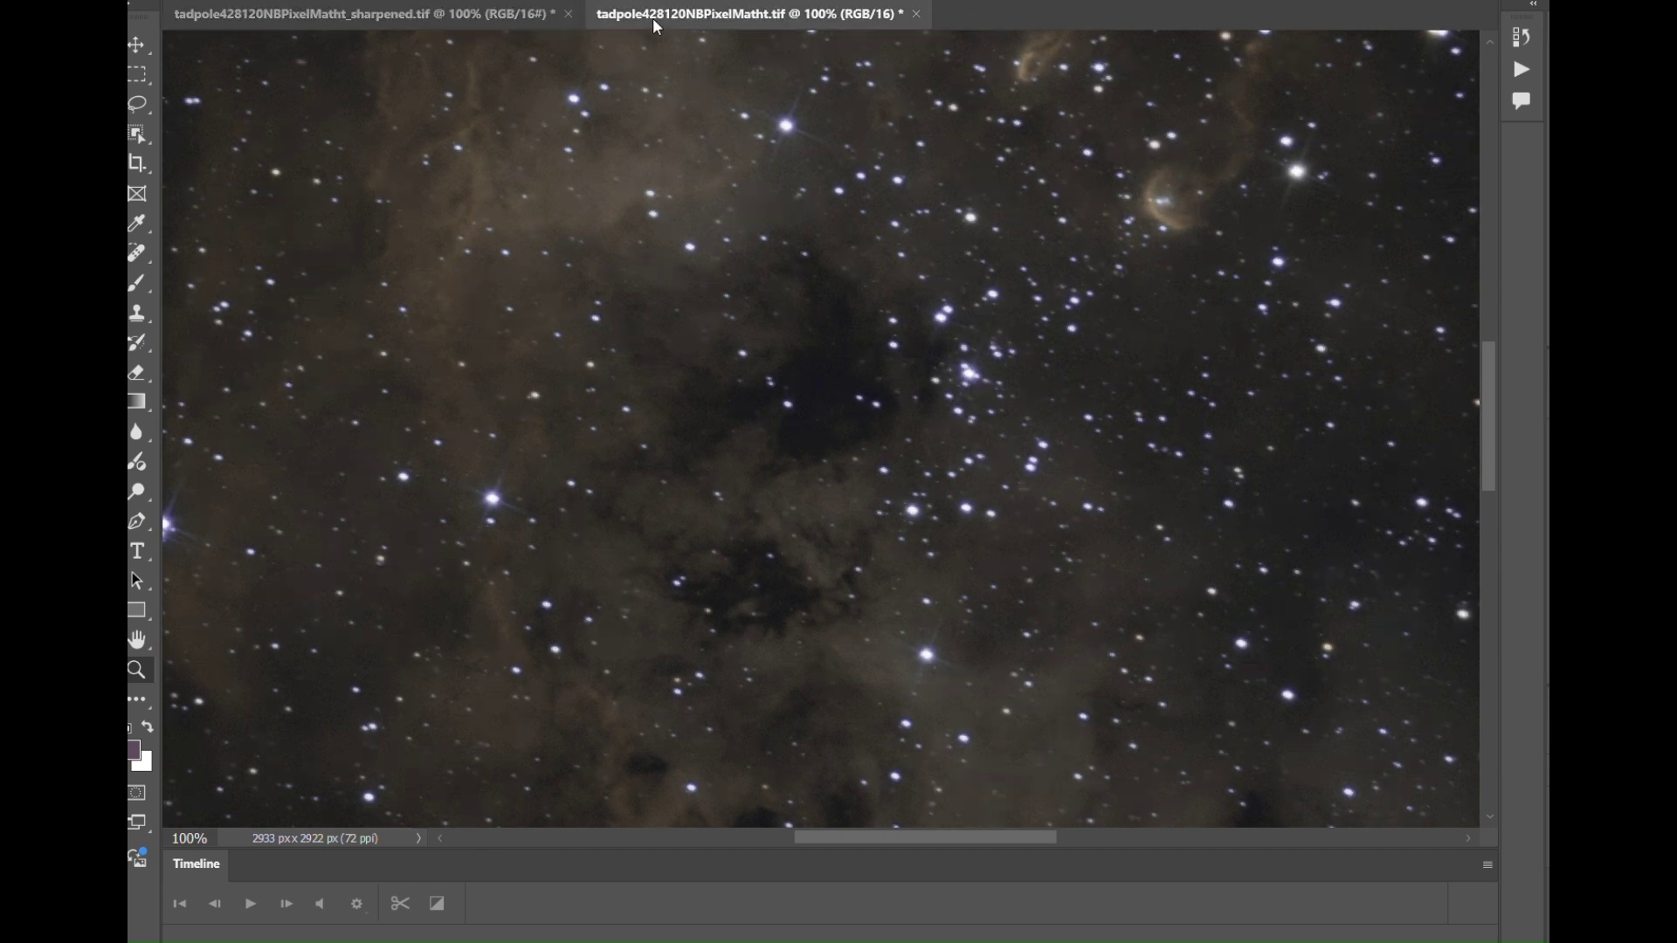
left_click(539, 24)
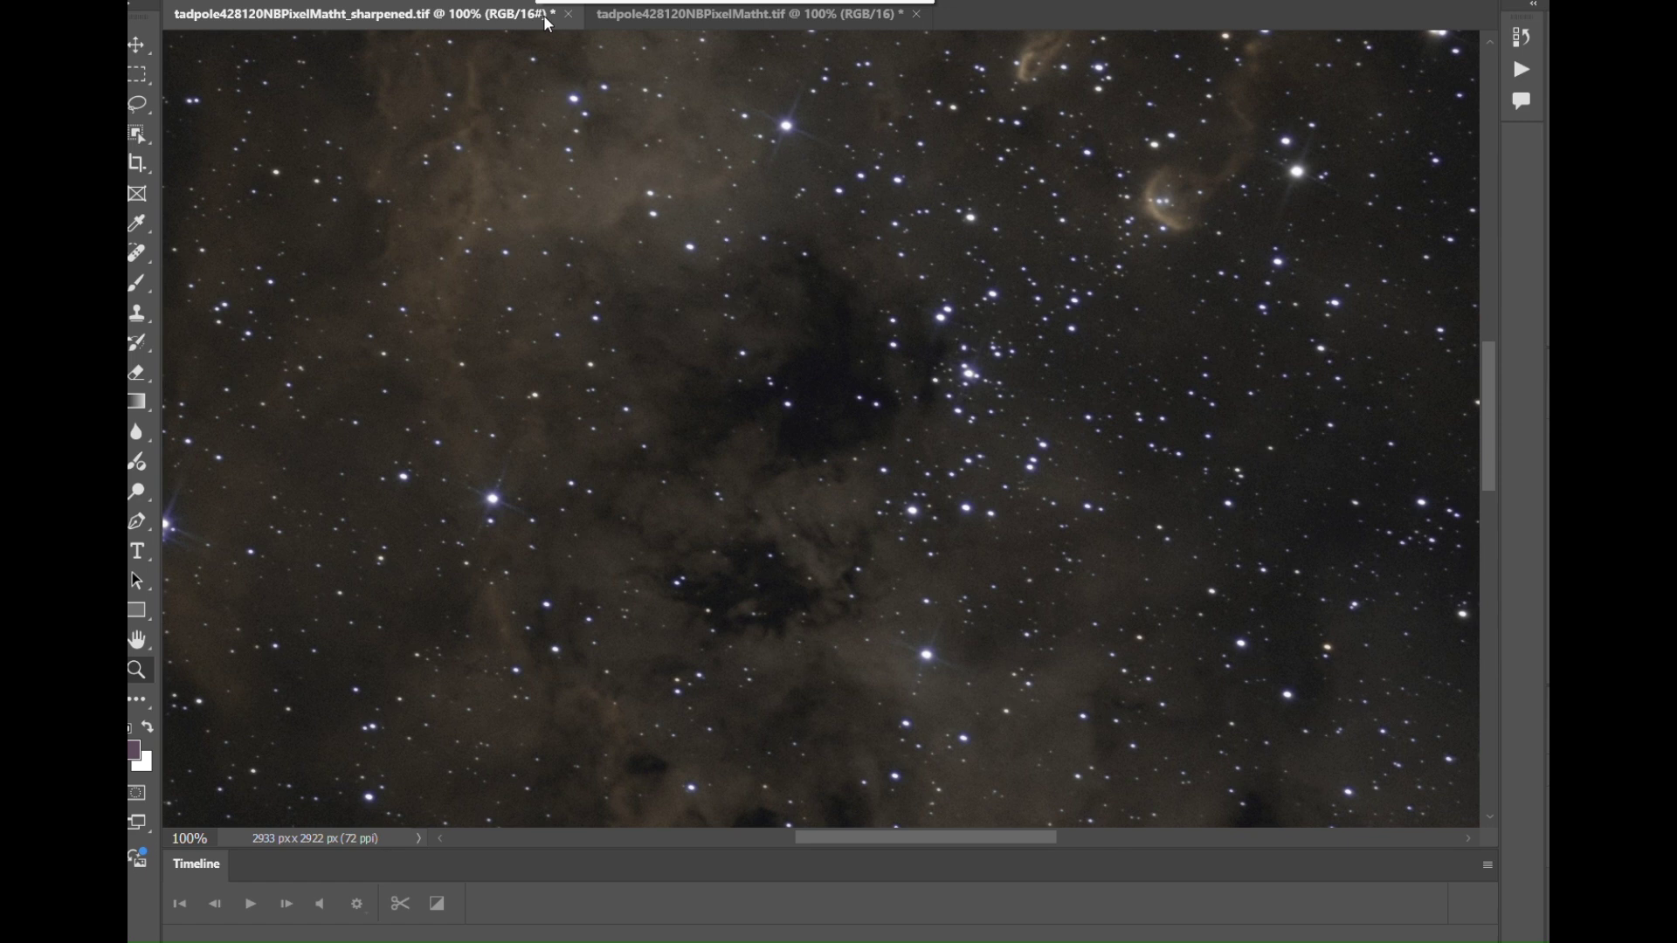
left_click(625, 28)
left_click(625, 27)
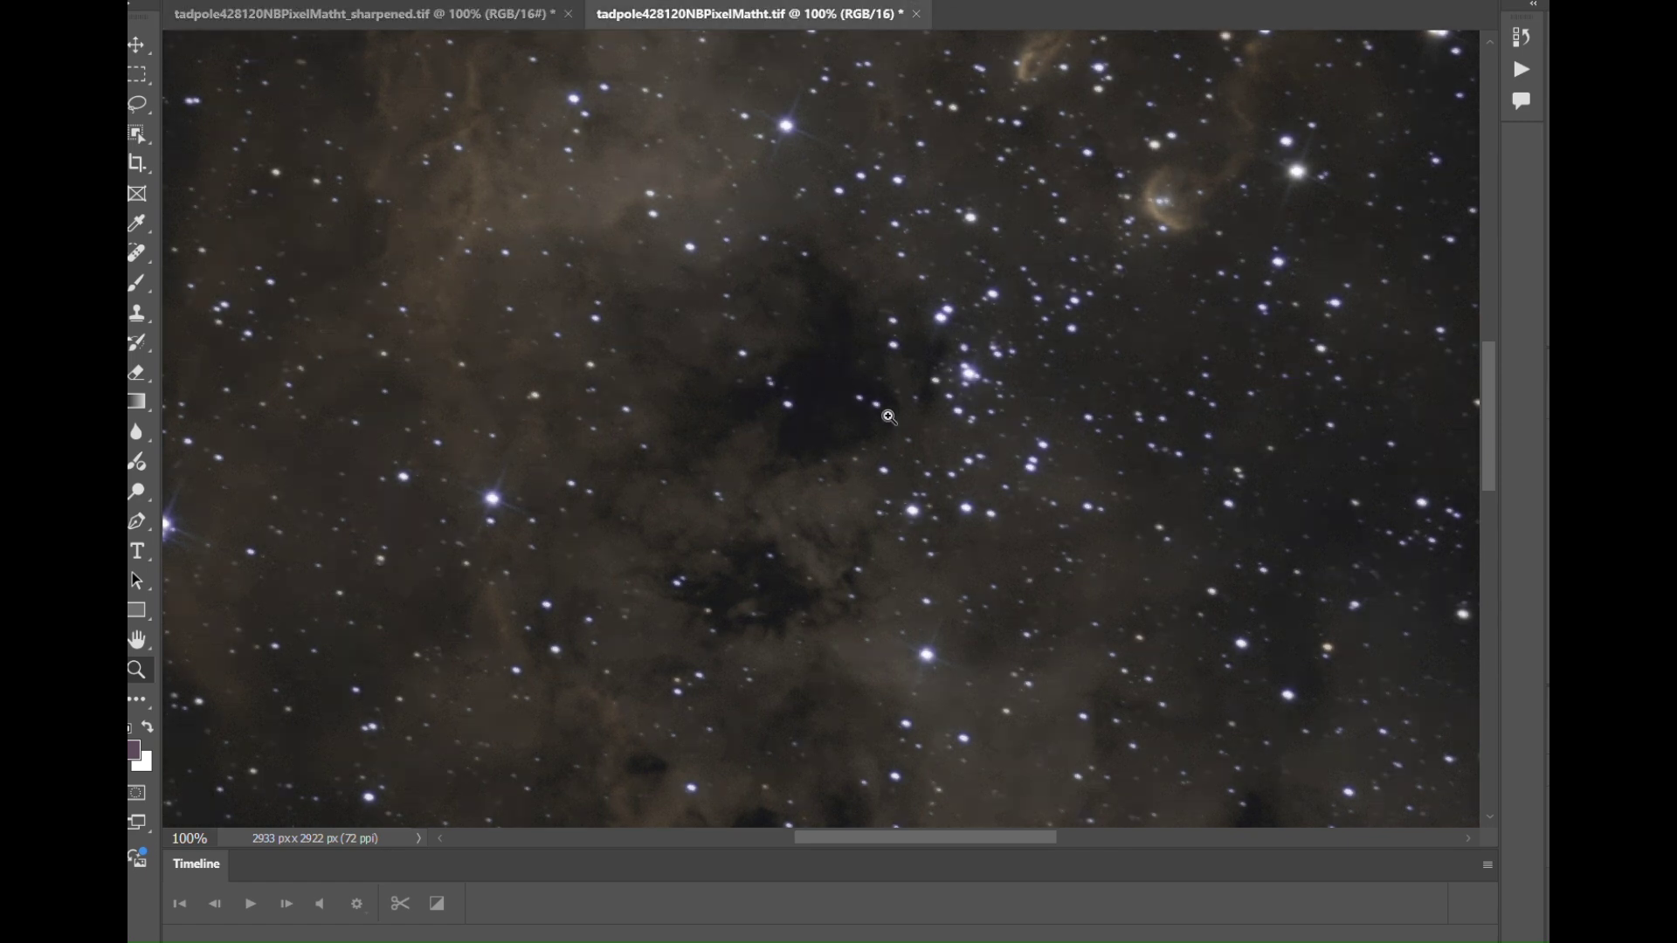
left_click(522, 26)
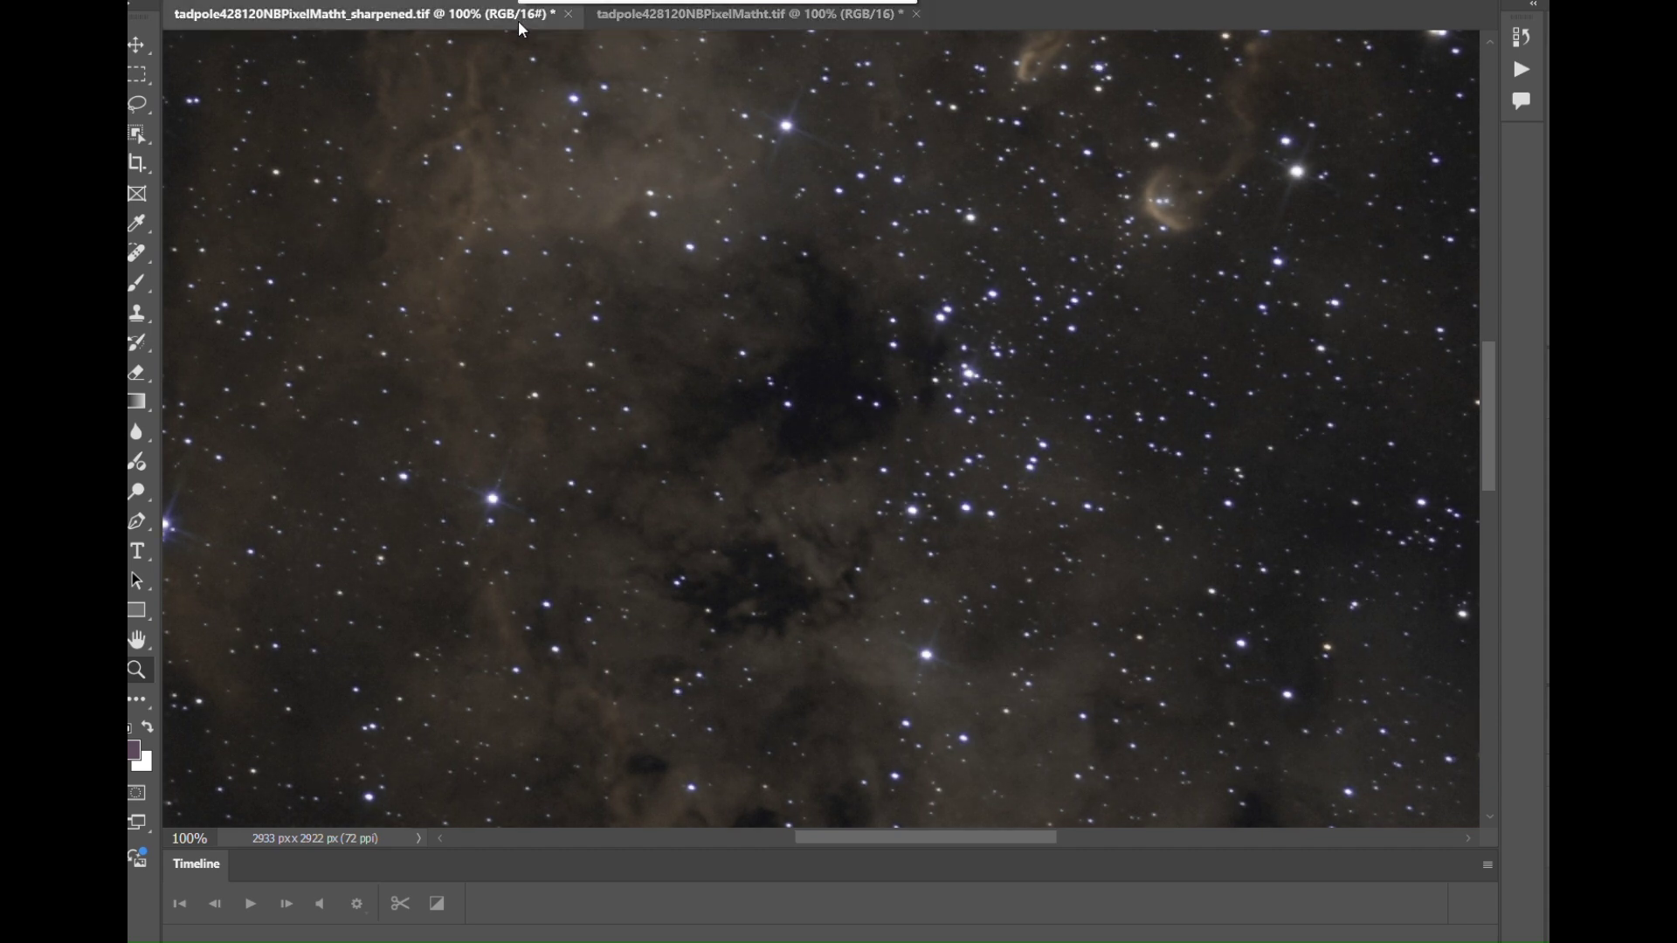
left_click(674, 32)
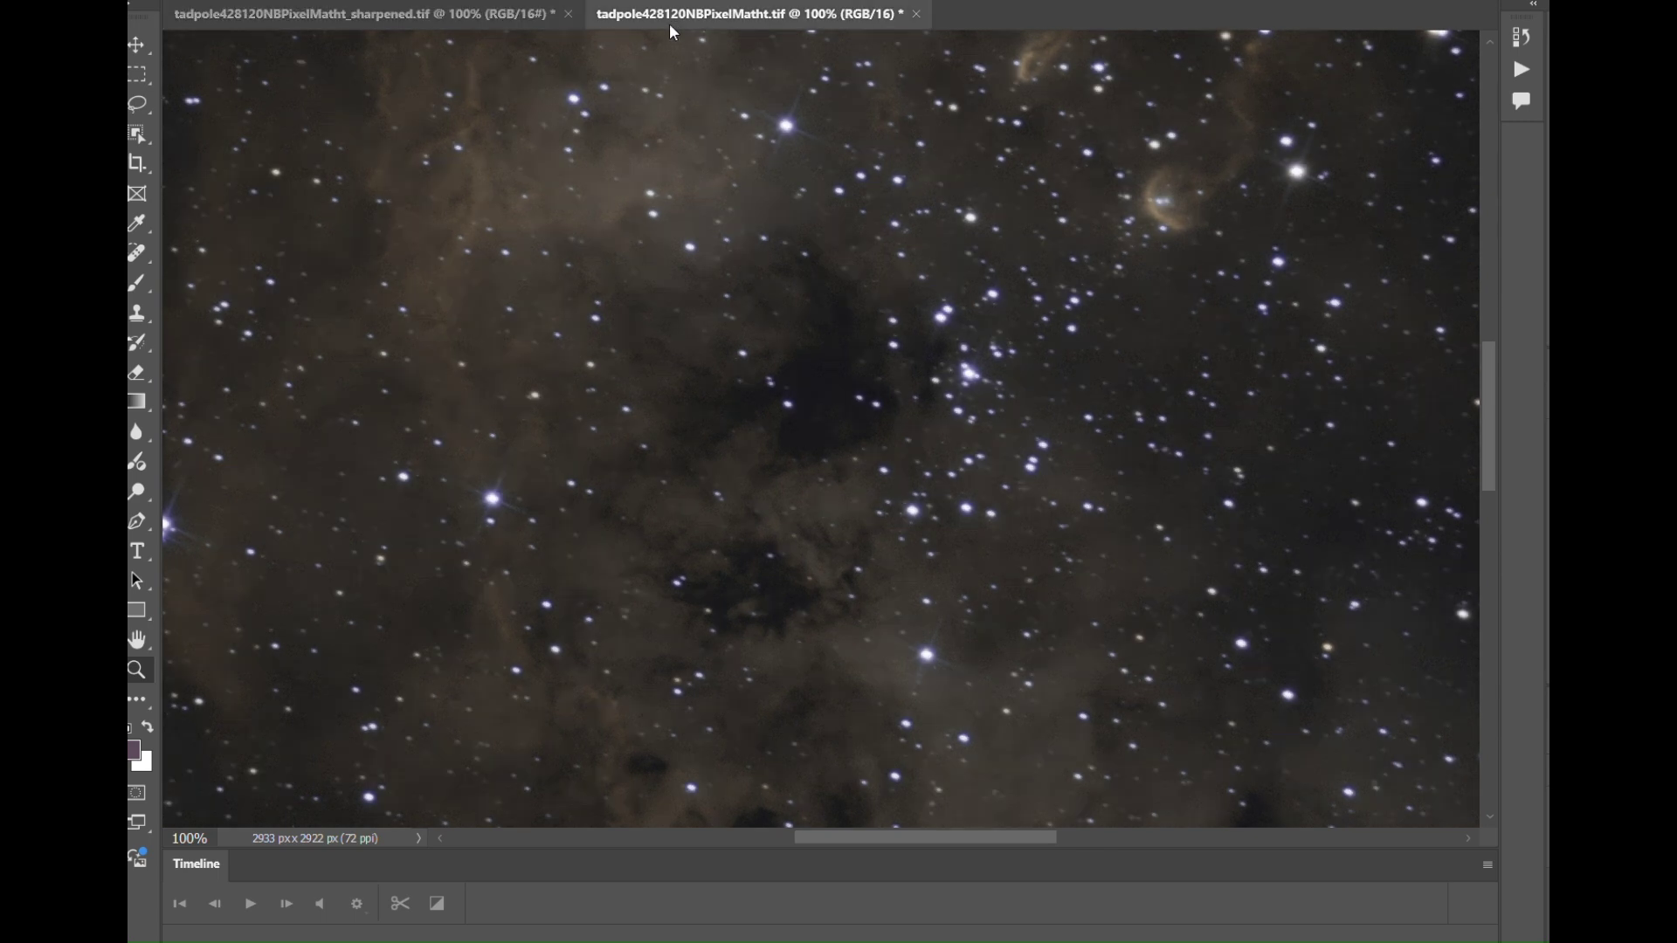
left_click(522, 26)
left_click(522, 26)
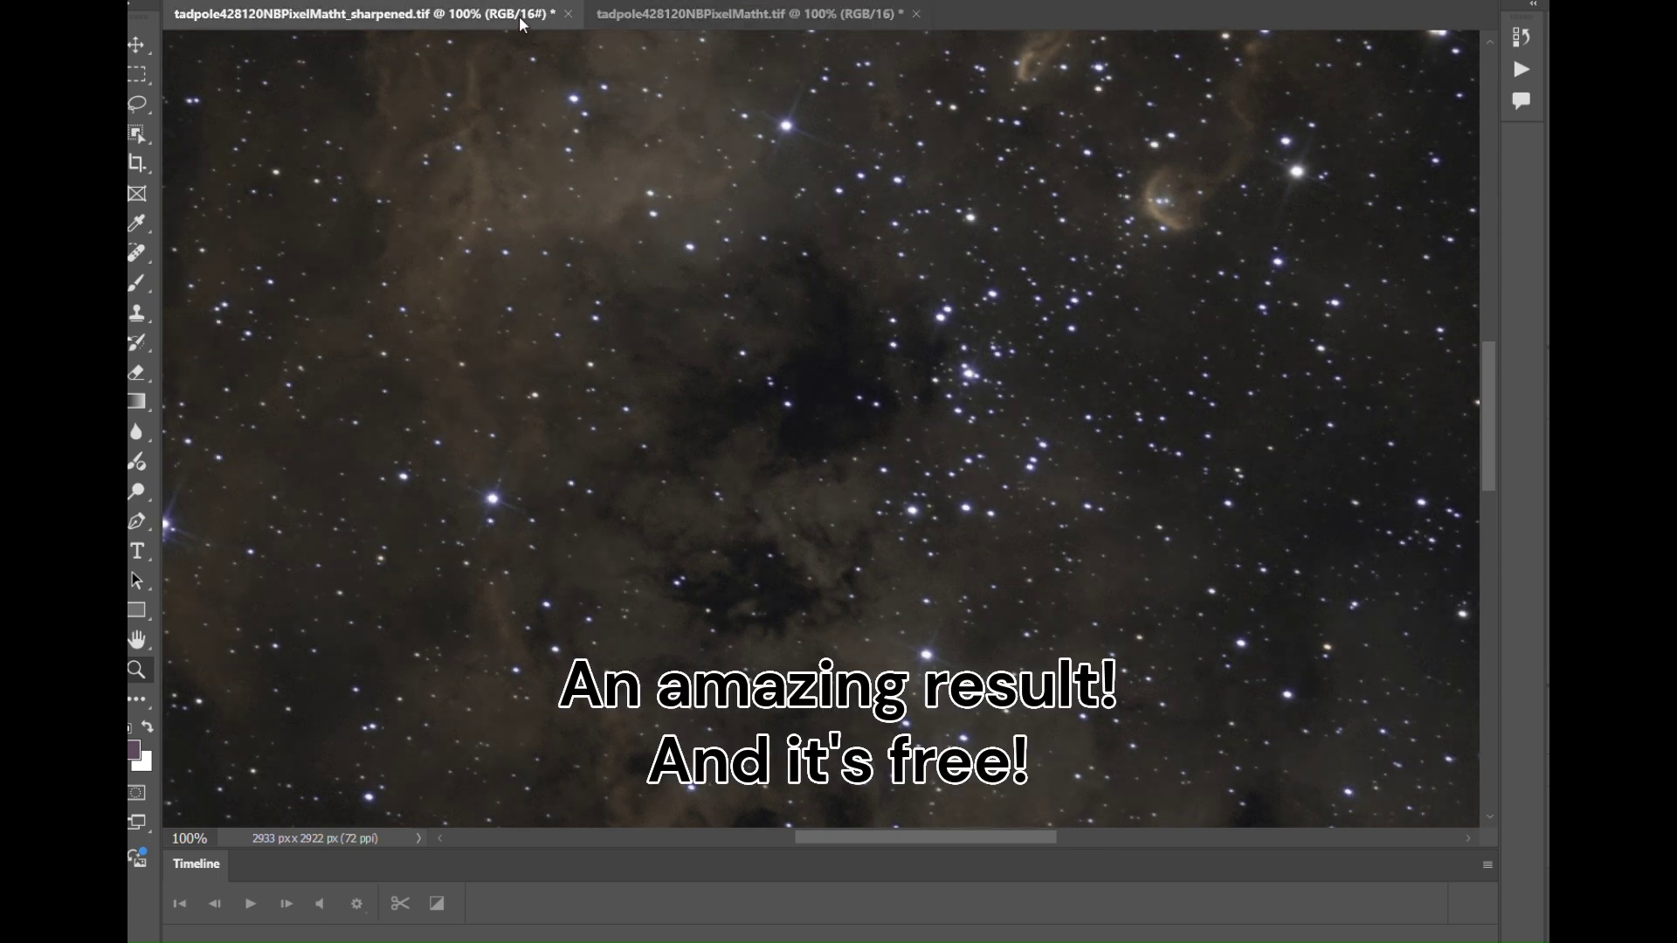